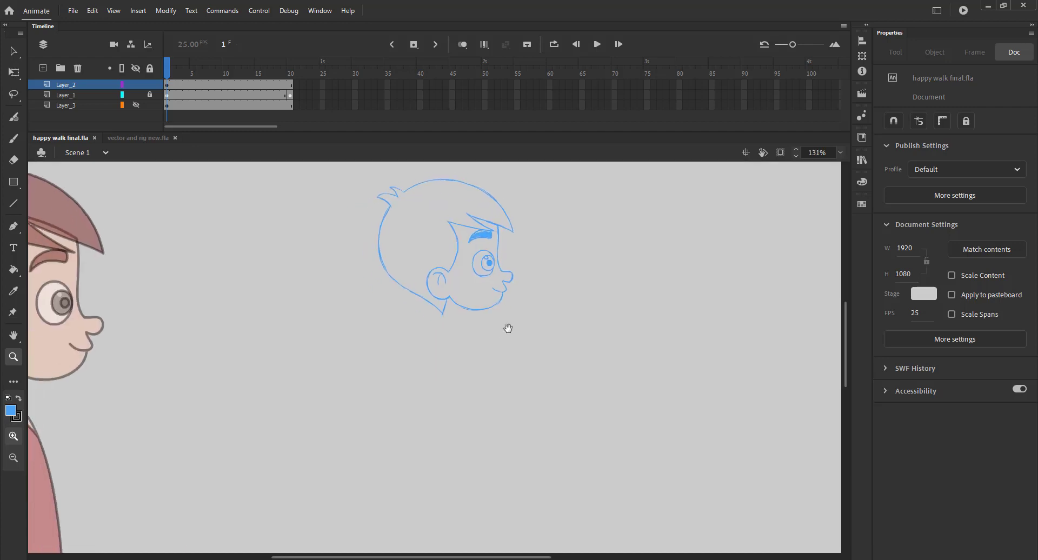
- Move the blue head sketch horizontally away from the coloured character to about X 882, then save the document
left_click_drag(393, 129, 393, 105)
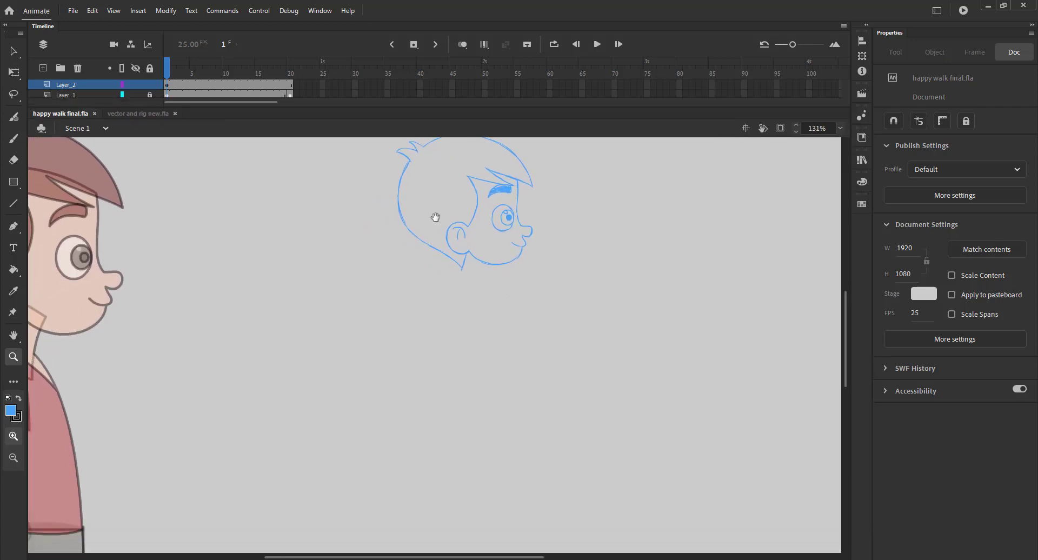
left_click_drag(435, 215, 462, 243)
key("ctrl+minus")
key("v")
left_click_drag(384, 258, 491, 304)
key("shift+Right")
key("shift+Right")
key("shift+Right")
key("shift+Right")
key("shift+Right")
key("shift+Right")
key("shift+Right")
key("shift+Right")
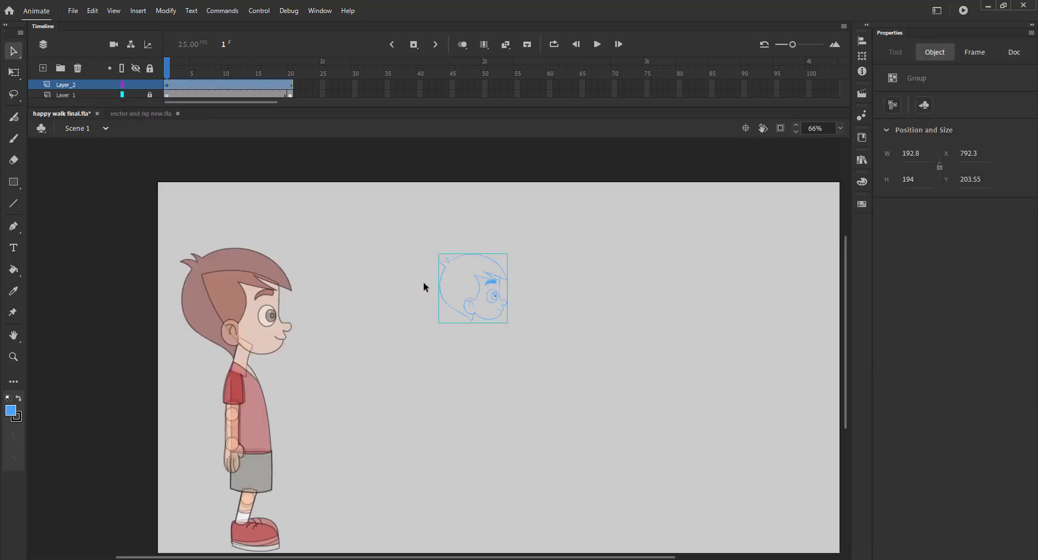
left_click(424, 281)
key("ctrl+s")
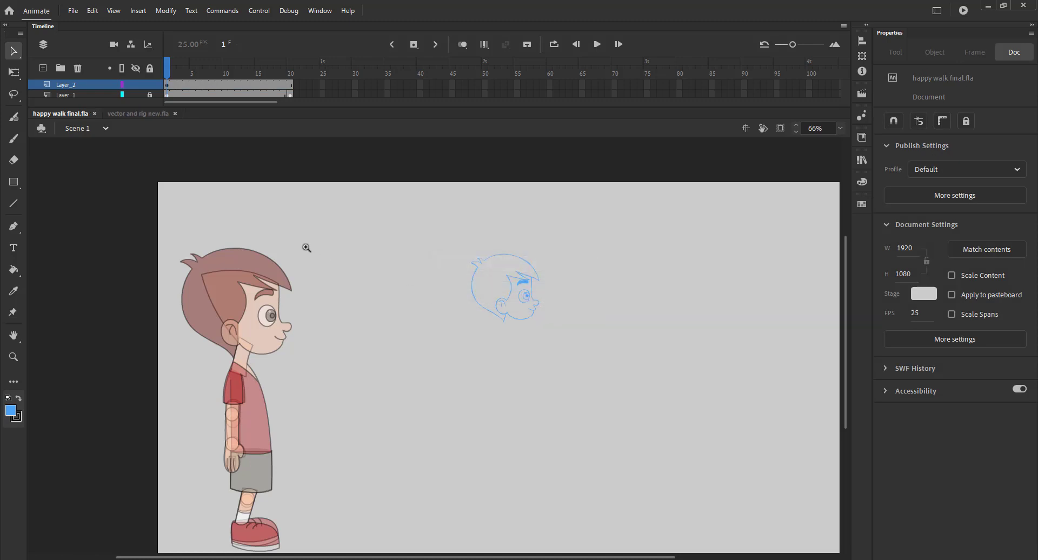
- Sketch the neck and forward-leaning torso below the head with the Classic Brush at size 3, then save
scroll(549, 411, "up", 3)
key("b")
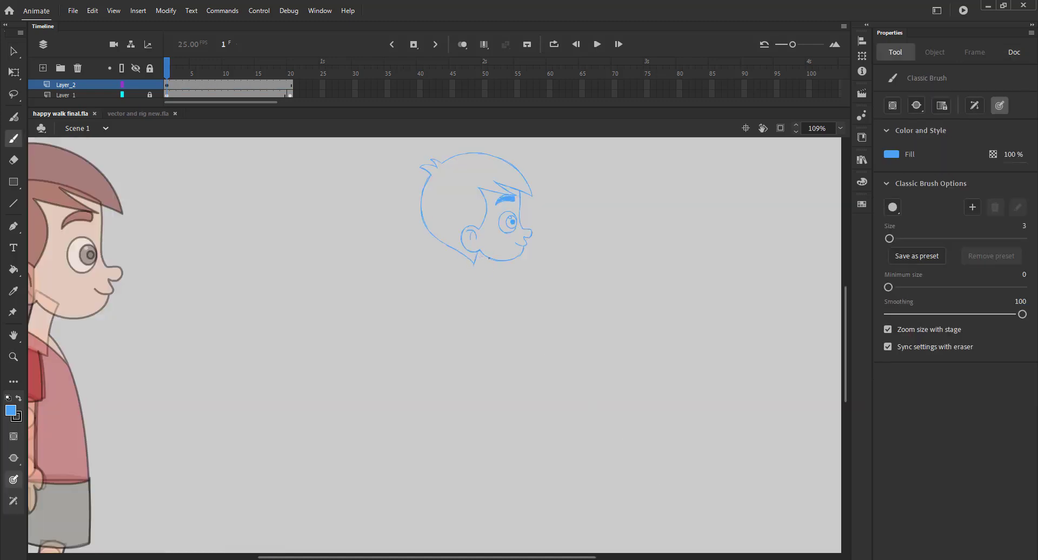
mouse_move(485, 269)
left_mouse_down()
mouse_move(489, 259)
mouse_move(459, 360)
left_mouse_up()
left_click_drag(474, 268, 490, 284)
mouse_move(474, 267)
left_mouse_down()
mouse_move(440, 324)
mouse_move(486, 274)
mouse_move(485, 330)
left_mouse_up()
mouse_move(489, 285)
left_mouse_down()
mouse_move(479, 348)
mouse_move(487, 329)
mouse_move(463, 368)
left_mouse_up()
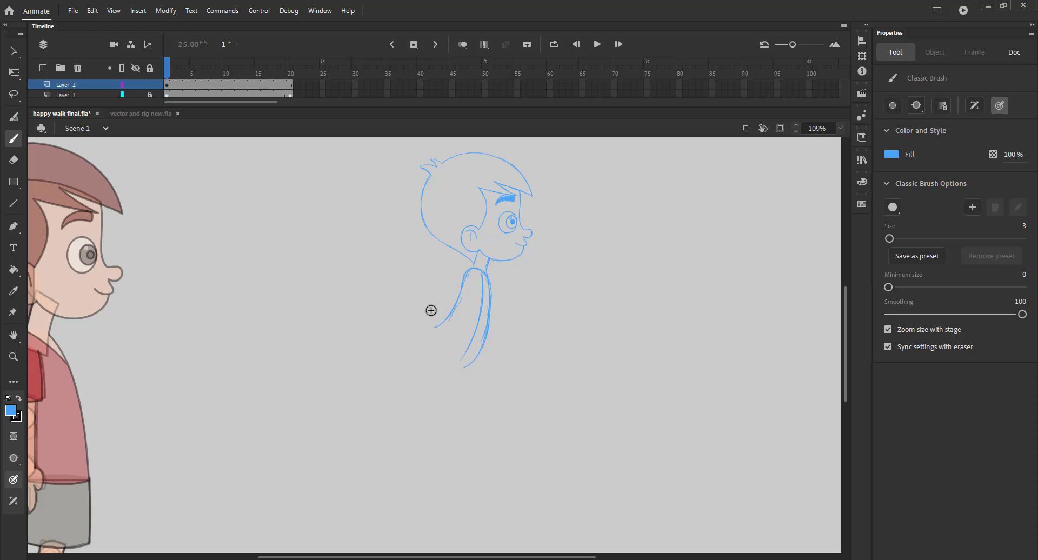
key("ctrl+s")
- Sketch the rounded hips and waistline, then the forward leg stretched out with its shoe toe raised
left_click_drag(455, 301, 436, 322)
mouse_move(420, 359)
left_mouse_down()
mouse_move(443, 370)
mouse_move(477, 364)
left_mouse_up()
key("ctrl+s")
key("ctrl+s")
left_click_drag(440, 322, 475, 357)
mouse_move(418, 339)
left_mouse_down()
mouse_move(476, 356)
mouse_move(461, 369)
mouse_move(432, 367)
mouse_move(494, 427)
left_mouse_up()
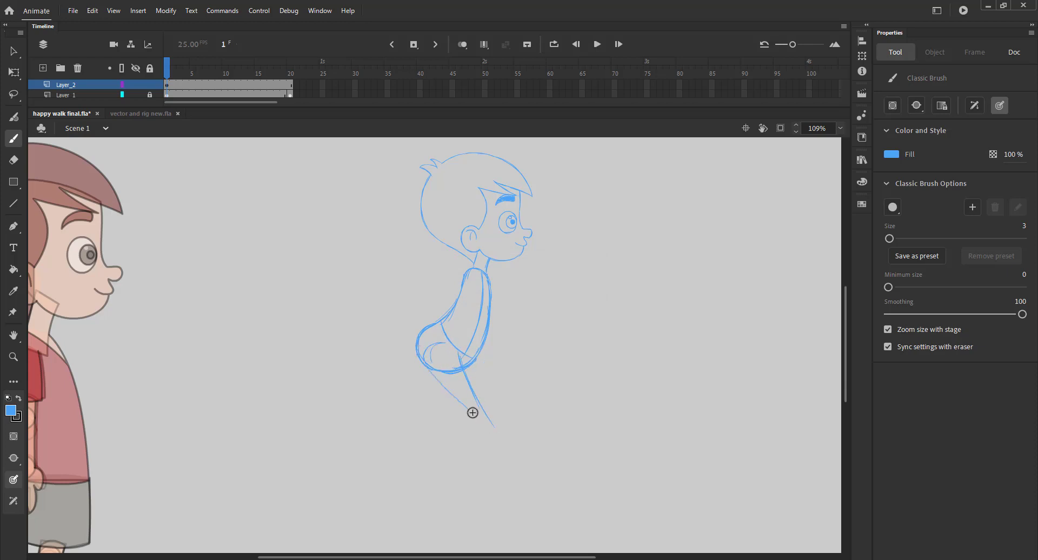
mouse_move(425, 365)
left_mouse_down()
mouse_move(488, 428)
mouse_move(466, 407)
mouse_move(487, 412)
mouse_move(521, 392)
mouse_move(529, 407)
mouse_move(524, 394)
mouse_move(527, 406)
mouse_move(497, 438)
mouse_move(476, 429)
left_mouse_up()
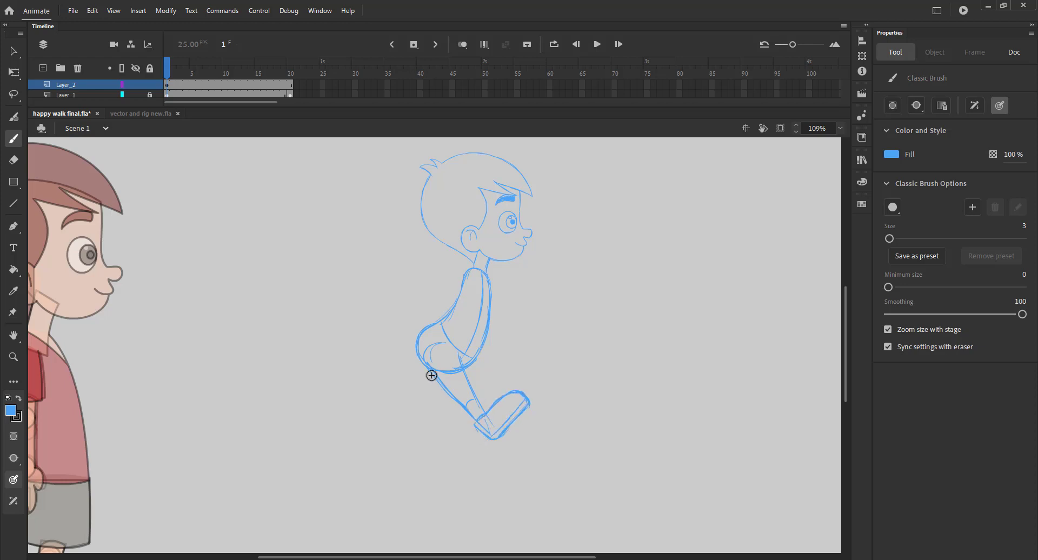
- Sketch the trailing leg bent backwards with its shoe lifted behind the body on Layer_2
key("ctrl+s")
mouse_move(417, 352)
left_mouse_down()
mouse_move(390, 382)
mouse_move(412, 376)
mouse_move(391, 379)
mouse_move(399, 391)
mouse_move(372, 395)
left_mouse_up()
left_click_drag(385, 416, 361, 429)
mouse_move(355, 387)
left_mouse_down()
mouse_move(350, 422)
mouse_move(361, 429)
left_mouse_up()
mouse_move(354, 378)
left_mouse_down()
mouse_move(360, 428)
mouse_move(352, 426)
mouse_move(377, 430)
mouse_move(369, 419)
left_mouse_up()
key("ctrl+z")
mouse_move(359, 379)
left_mouse_down()
mouse_move(355, 423)
mouse_move(385, 427)
mouse_move(377, 397)
mouse_move(381, 429)
left_mouse_up()
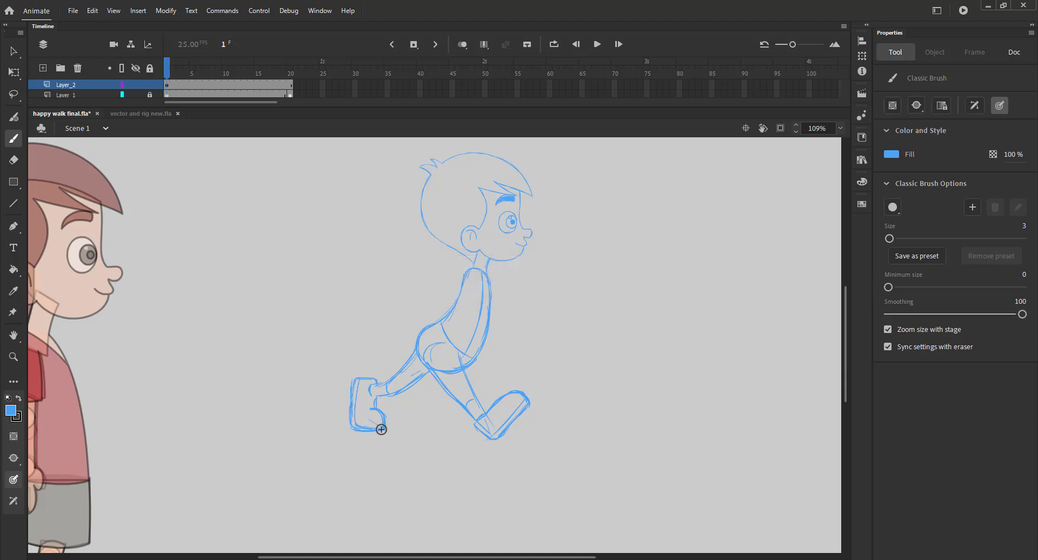
- Show the hidden Layer_3 and group all the strokes of its black ground line
left_click_drag(199, 108, 203, 126)
left_click(133, 104)
key("v")
left_click(253, 518)
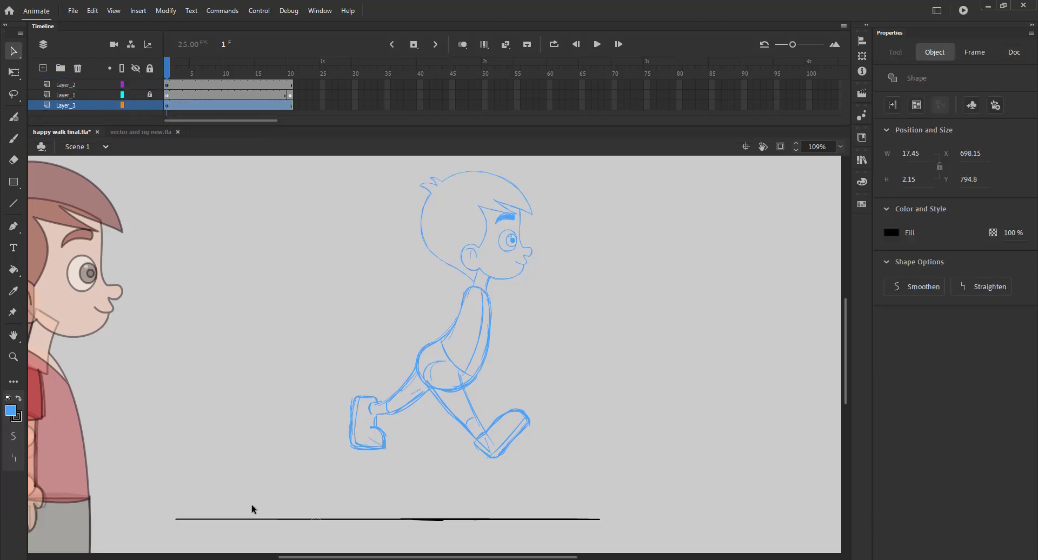
left_click_drag(159, 499, 696, 527)
- Move the ground line up beneath the sketched character's front heel, to about X 496, Y 687
key("shift+Right")
key("shift+Up")
key("shift+Up")
key("shift+Up")
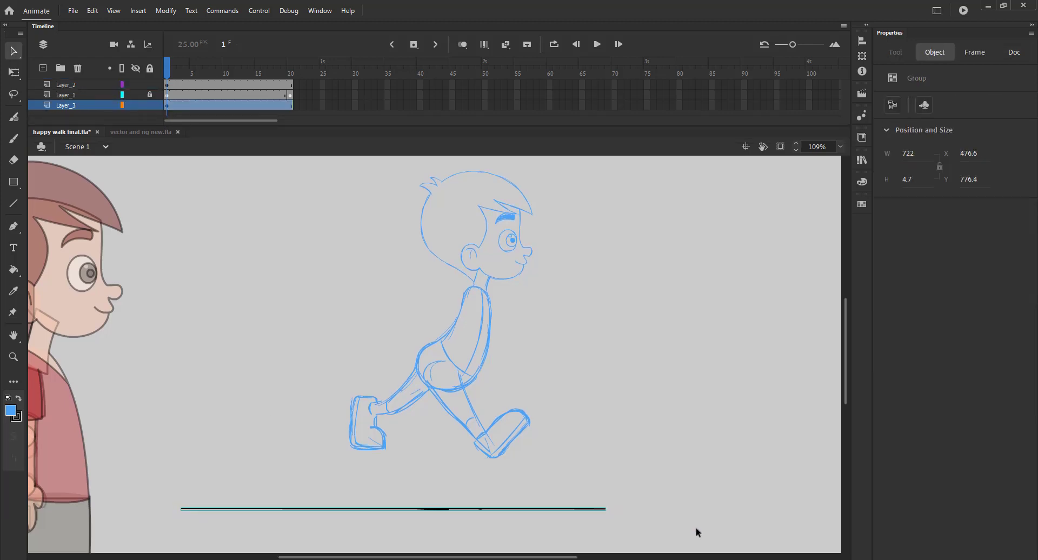
key("shift+Right")
key("shift+Right")
key("shift+Up")
key("shift+Up")
key("shift+Up")
key("shift+Up")
key("shift+Up")
key("shift+Up")
key("shift+Up")
key("shift+Up")
key("shift+Up")
key("Down")
key("Down")
key("Down")
key("Down")
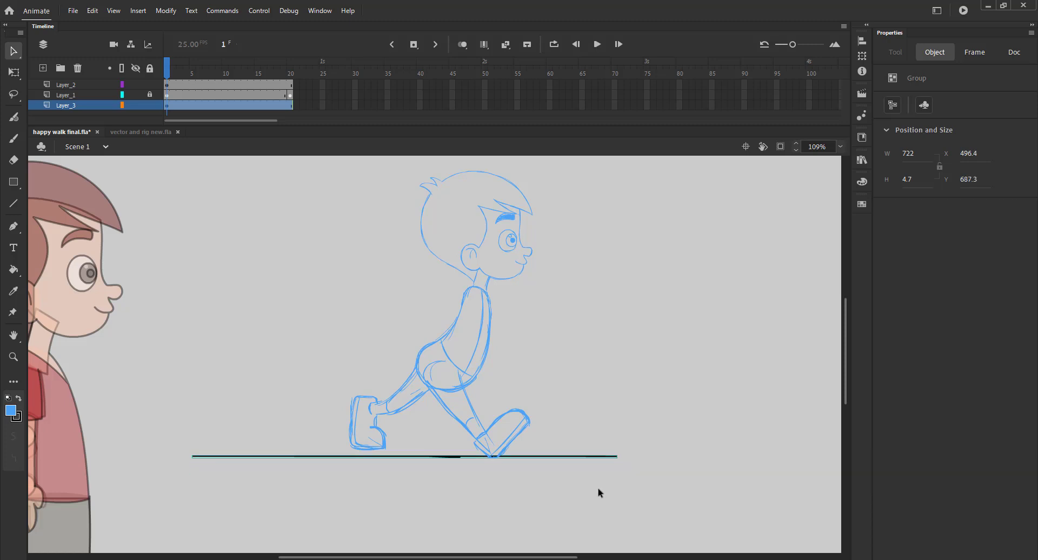
- Lock Layer_3, save the document and make Layer_2 the active layer for drawing
left_click(304, 372)
key("b")
left_click(150, 105)
key("ctrl+s")
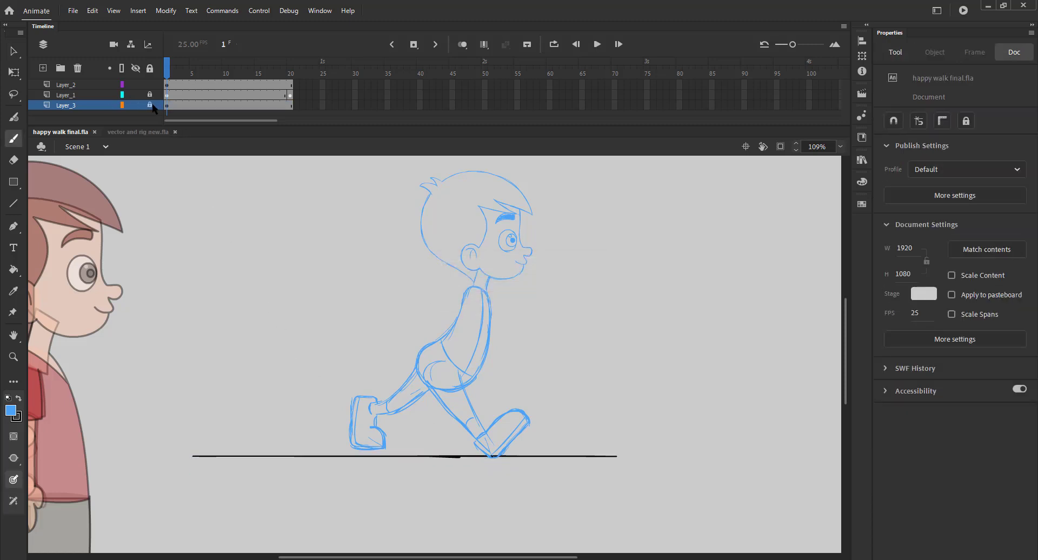
left_click(74, 84)
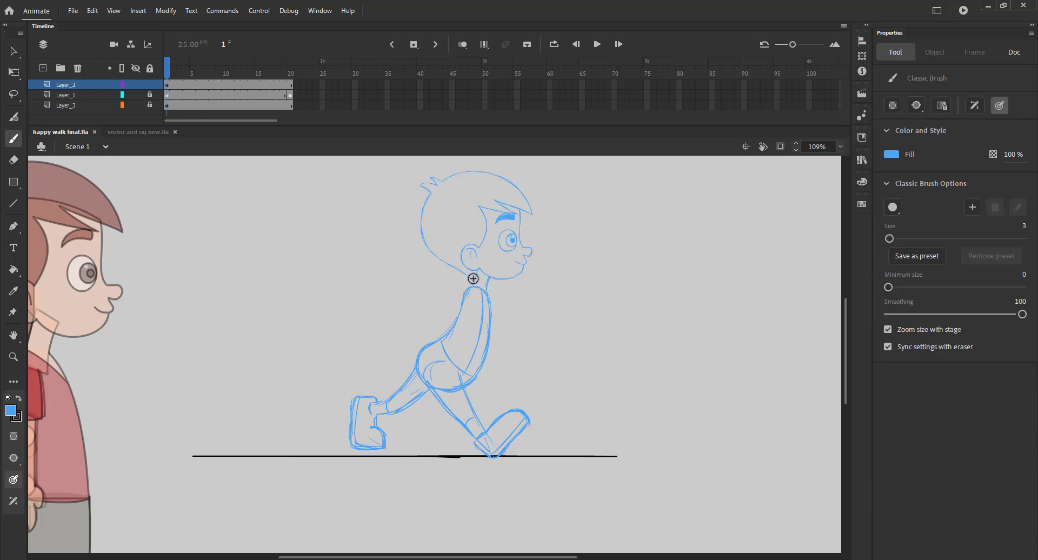
- Sketch one arm swung backwards and the other bent forwards, each ending in a fist, then save
mouse_move(472, 283)
left_mouse_down()
mouse_move(421, 290)
mouse_move(480, 294)
mouse_move(430, 299)
mouse_move(478, 289)
mouse_move(445, 286)
mouse_move(413, 295)
mouse_move(439, 303)
mouse_move(410, 308)
mouse_move(471, 291)
left_mouse_up()
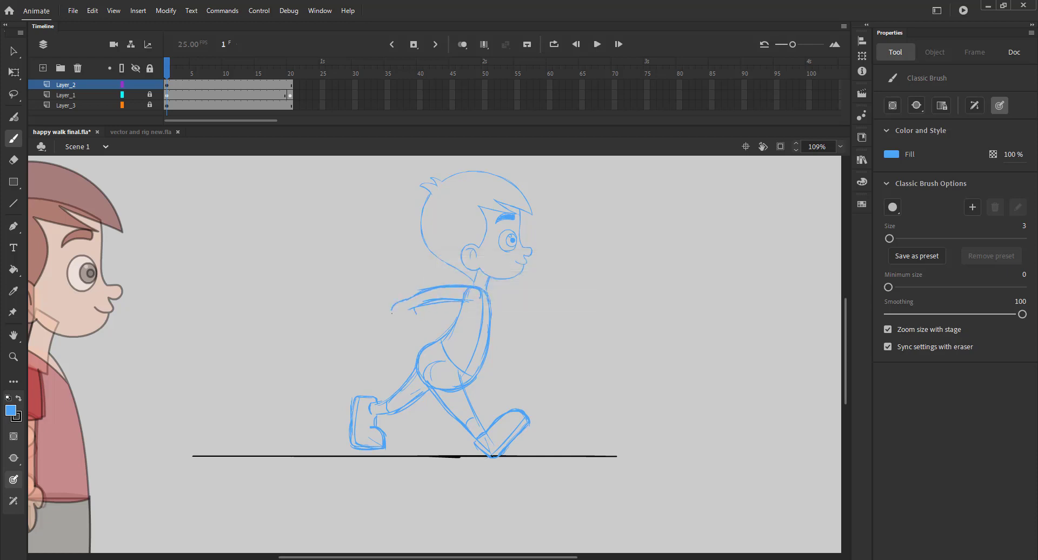
left_click_drag(392, 307, 409, 323)
mouse_move(487, 293)
left_mouse_down()
mouse_move(522, 344)
mouse_move(512, 348)
mouse_move(523, 351)
left_mouse_up()
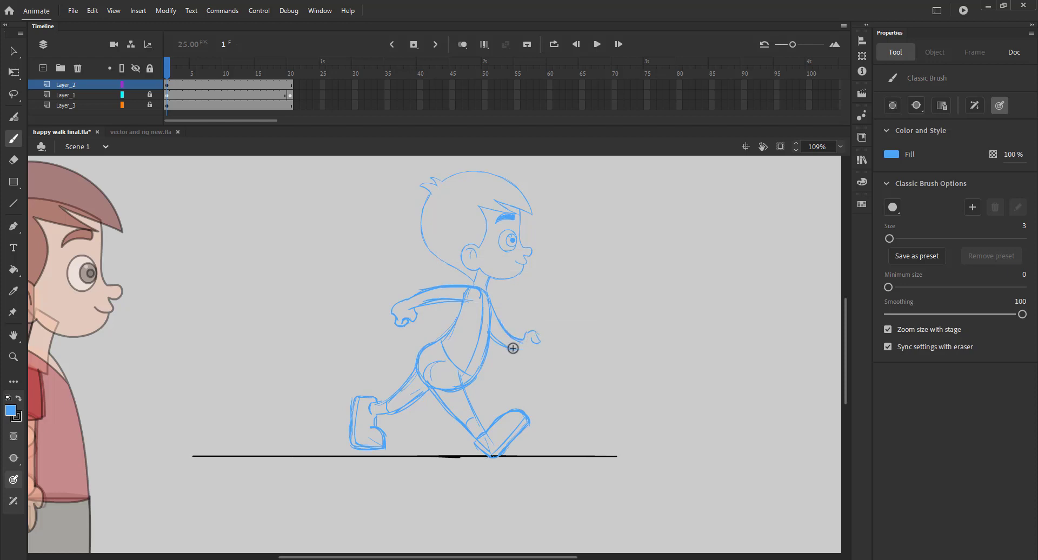
left_click_drag(513, 349, 545, 351)
key("ctrl+z")
mouse_move(515, 349)
left_mouse_down()
mouse_move(545, 350)
mouse_move(538, 339)
mouse_move(543, 350)
left_mouse_up()
left_click_drag(522, 334, 492, 311)
key("ctrl+s")
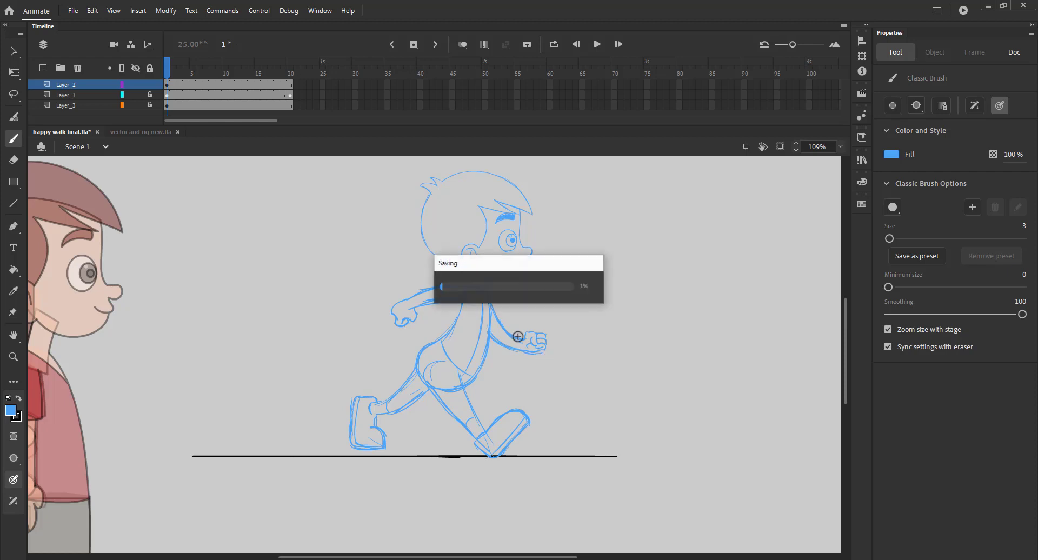
- Add the shirt sleeves, shirt hem and shorts outlines to the frame 1 pose, then save
left_click_drag(454, 287, 472, 308)
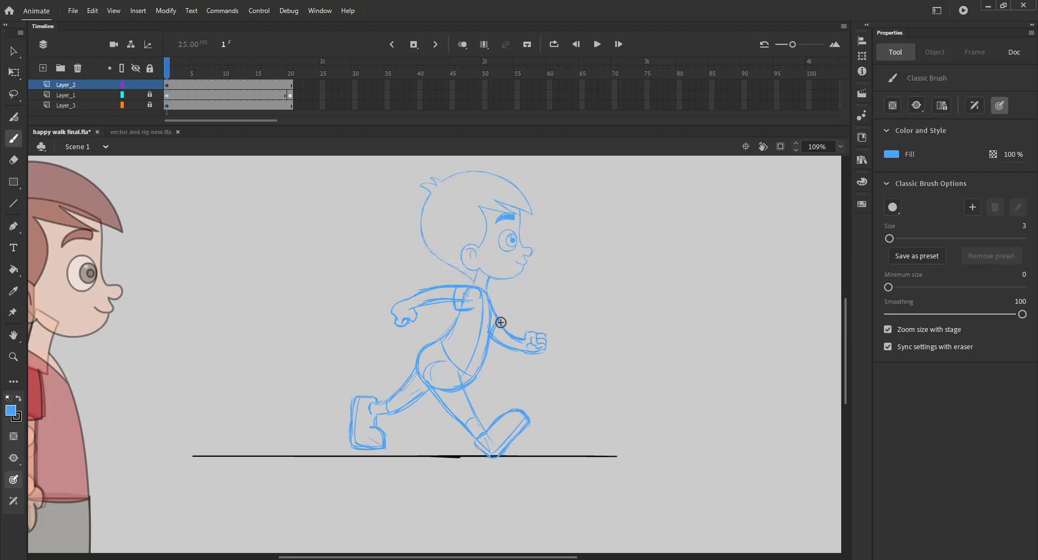
mouse_move(455, 316)
left_mouse_down()
mouse_move(440, 338)
mouse_move(476, 372)
left_mouse_up()
mouse_move(488, 309)
left_mouse_down()
mouse_move(473, 400)
mouse_move(468, 384)
mouse_move(449, 414)
left_mouse_up()
left_click_drag(465, 394, 449, 422)
mouse_move(416, 375)
left_mouse_down()
mouse_move(442, 415)
mouse_move(456, 417)
mouse_move(401, 379)
left_mouse_up()
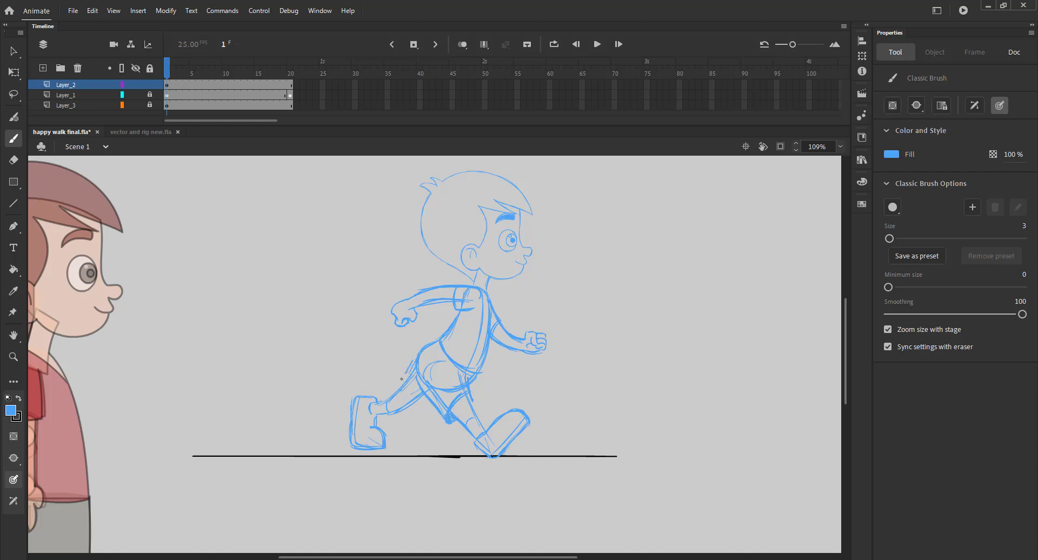
key("ctrl+z")
key("ctrl+s")
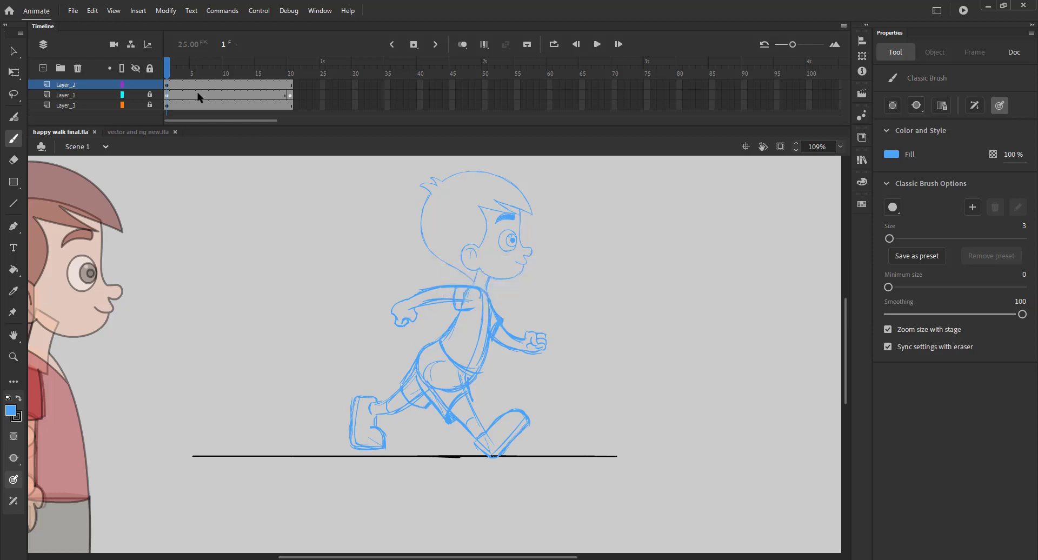
- Insert a blank keyframe at frame 5 of Layer_2 and paste the frame 1 head there in place
left_click_drag(180, 74, 193, 81)
left_click(193, 84)
key("F7")
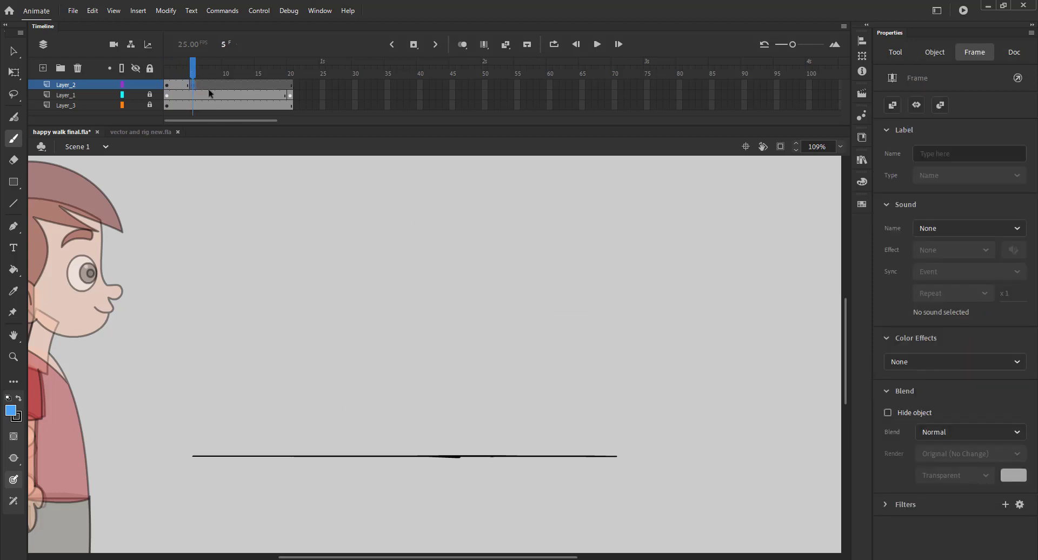
left_click(167, 85)
key("v")
left_click(423, 216)
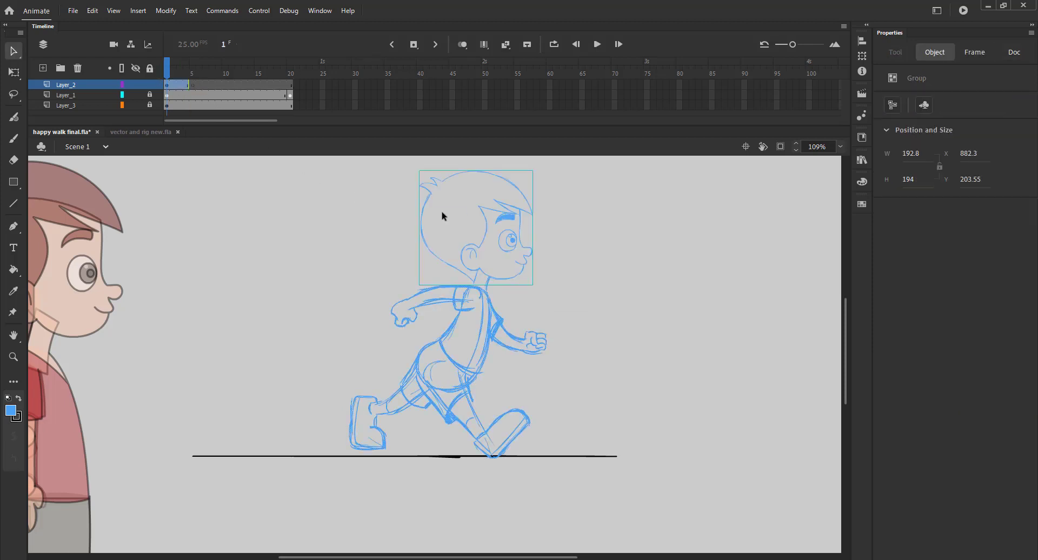
left_click(191, 74)
key("ctrl+shift+v")
left_click(315, 268)
- Turn on onion skinning and sketch the neck, torso and hips over the previous pose on frame 5, then save
left_click(462, 44)
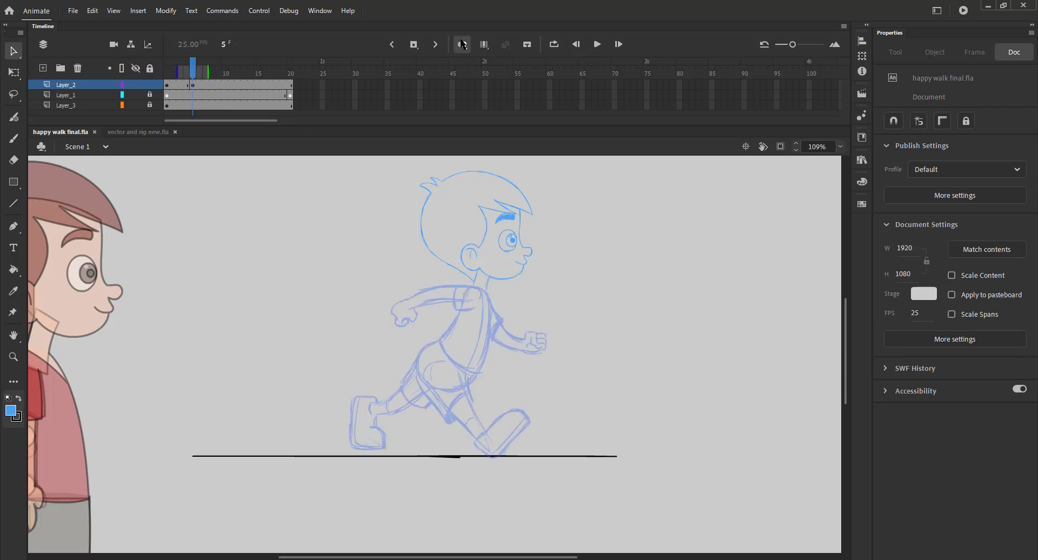
key("b")
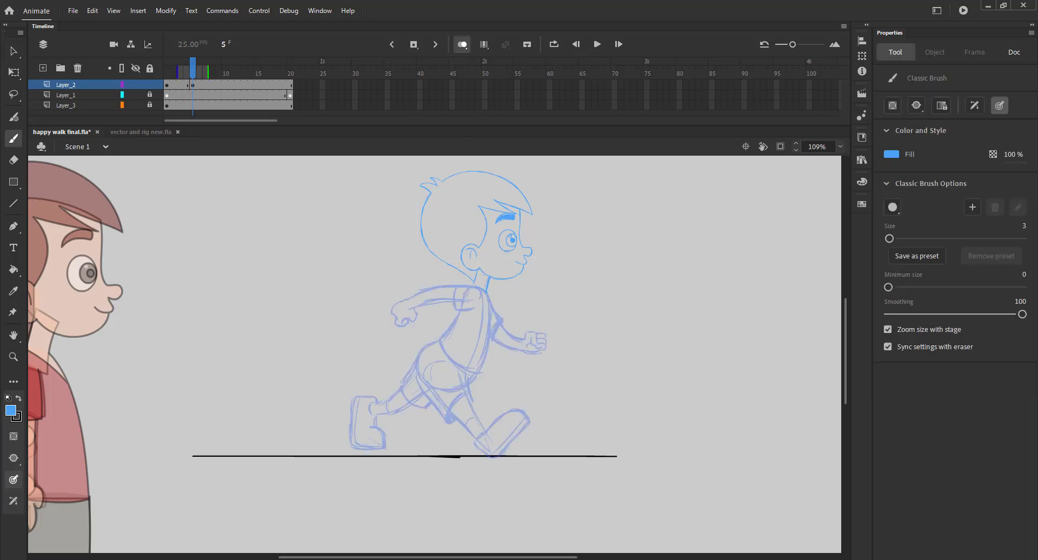
left_click_drag(491, 314, 485, 344)
mouse_move(487, 297)
left_mouse_down()
mouse_move(476, 372)
mouse_move(455, 318)
mouse_move(435, 348)
mouse_move(467, 386)
mouse_move(477, 373)
left_mouse_up()
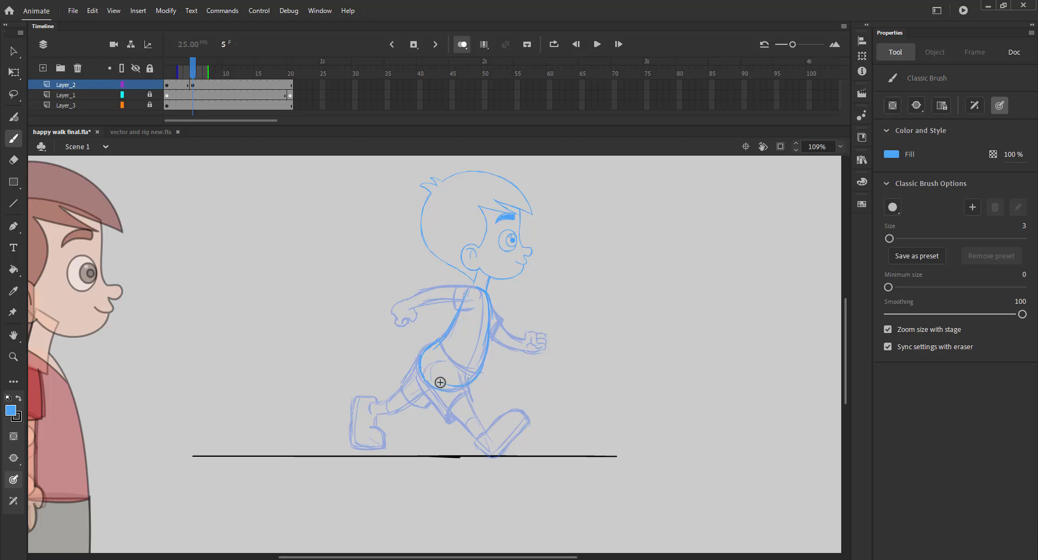
key("ctrl+s")
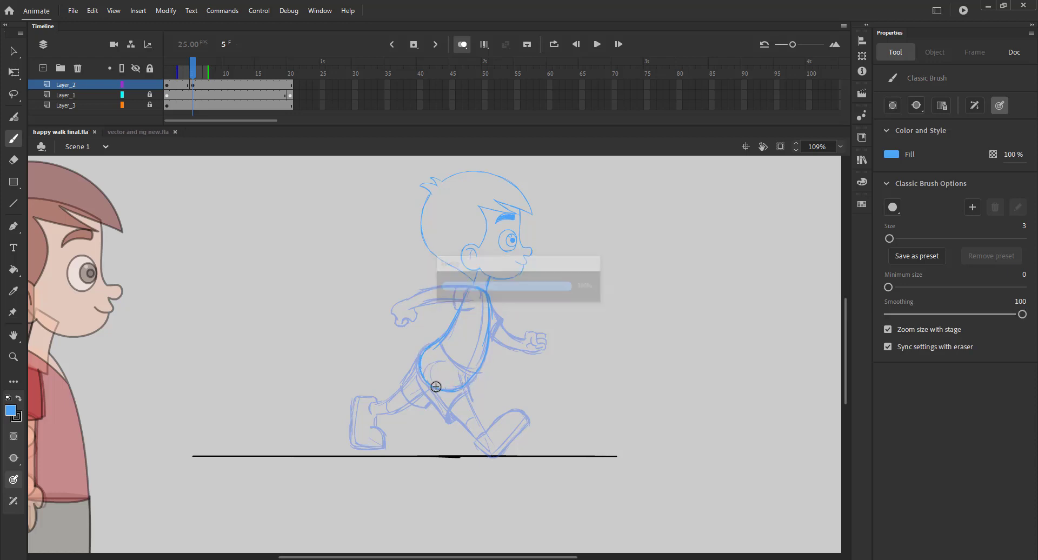
- Sketch the forward arm with its fist and the rear arm with its sleeve for the second pose, then save
mouse_move(471, 288)
left_mouse_down()
mouse_move(506, 330)
mouse_move(547, 338)
mouse_move(542, 350)
mouse_move(502, 342)
left_mouse_up()
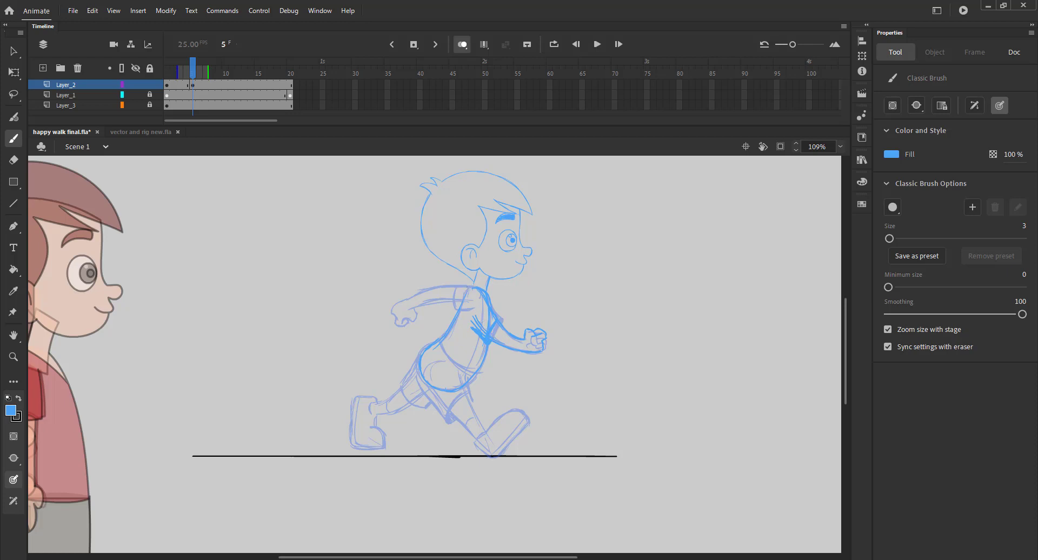
mouse_move(465, 286)
left_mouse_down()
mouse_move(411, 301)
mouse_move(453, 285)
mouse_move(462, 309)
left_mouse_up()
left_click_drag(193, 71, 198, 73)
left_click(462, 45)
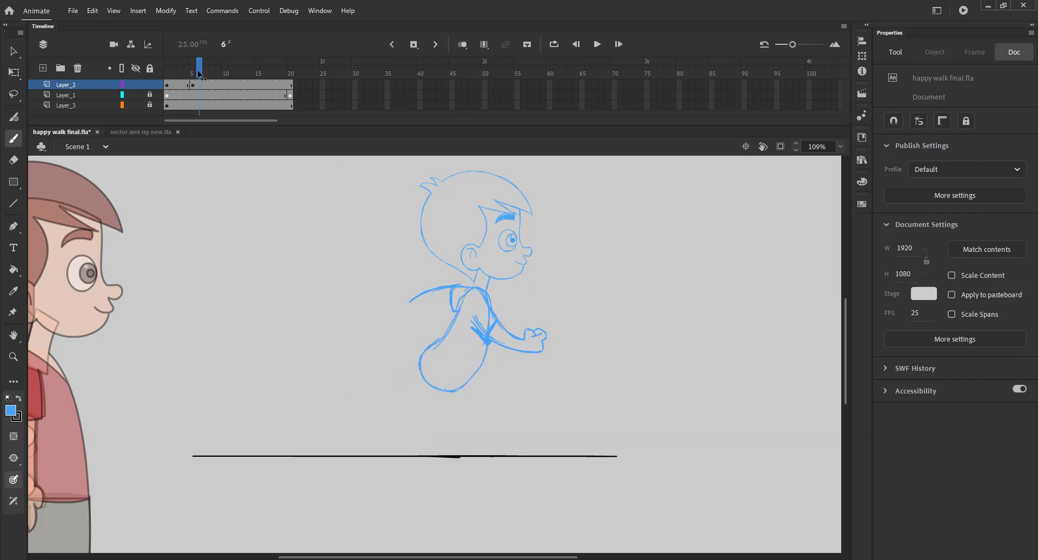
left_click(462, 44)
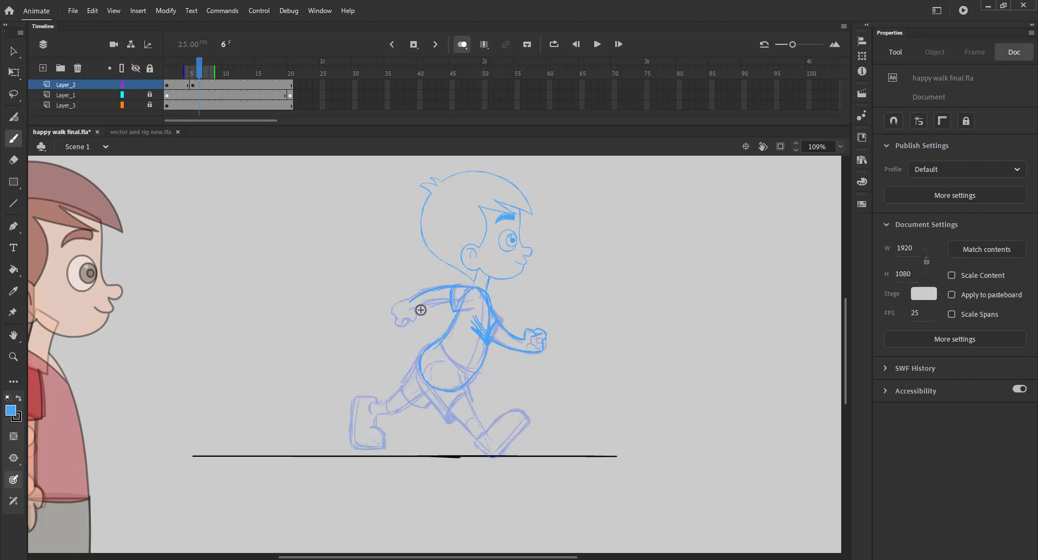
key("ctrl+s")
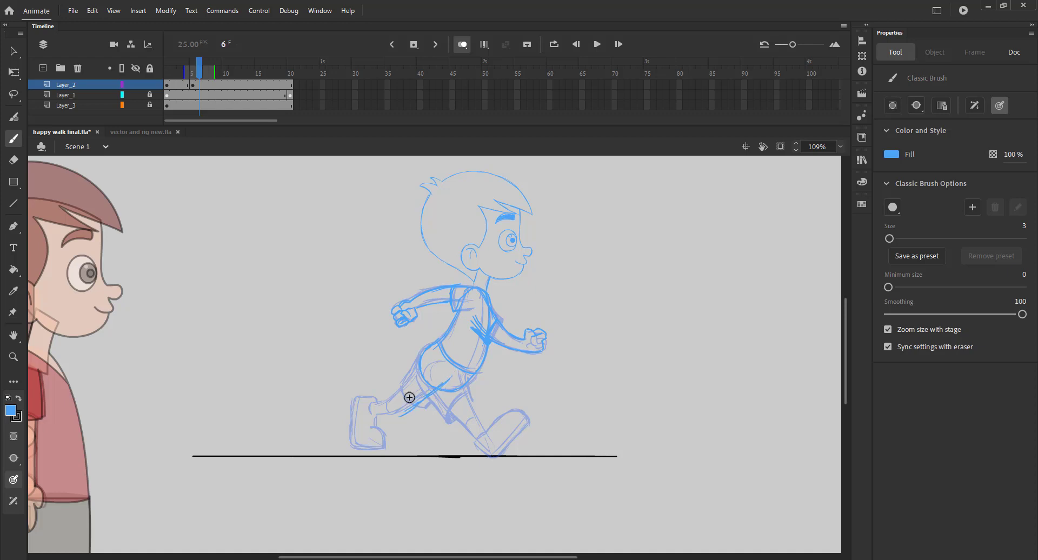
- Sketch the trailing leg slightly lower than in the first pose, with its shoe resting on the ground line, then save
left_click_drag(448, 377, 391, 412)
mouse_move(420, 361)
left_mouse_down()
mouse_move(372, 419)
mouse_move(396, 415)
mouse_move(361, 405)
left_mouse_up()
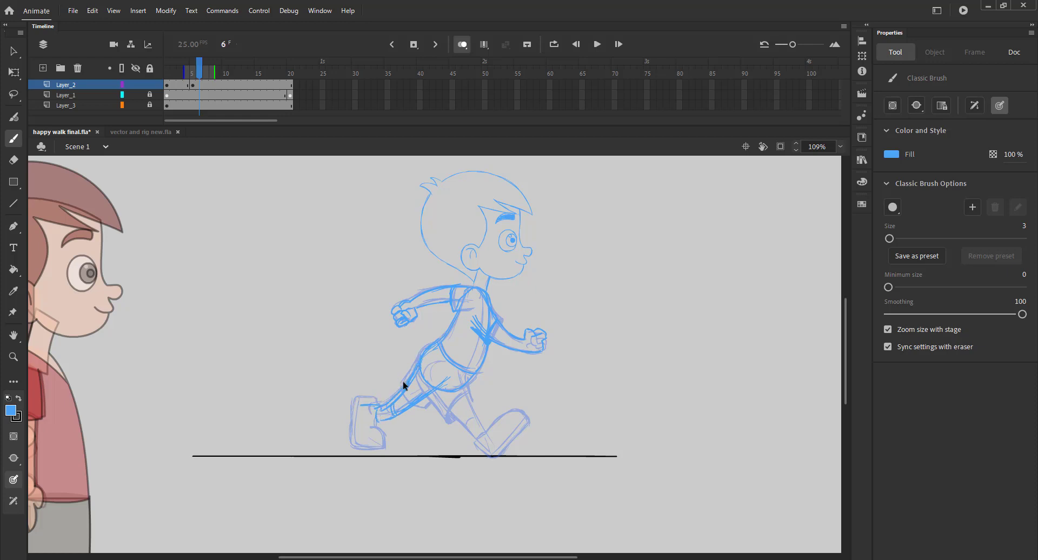
key("ctrl+z")
key("ctrl+z")
key("ctrl+z")
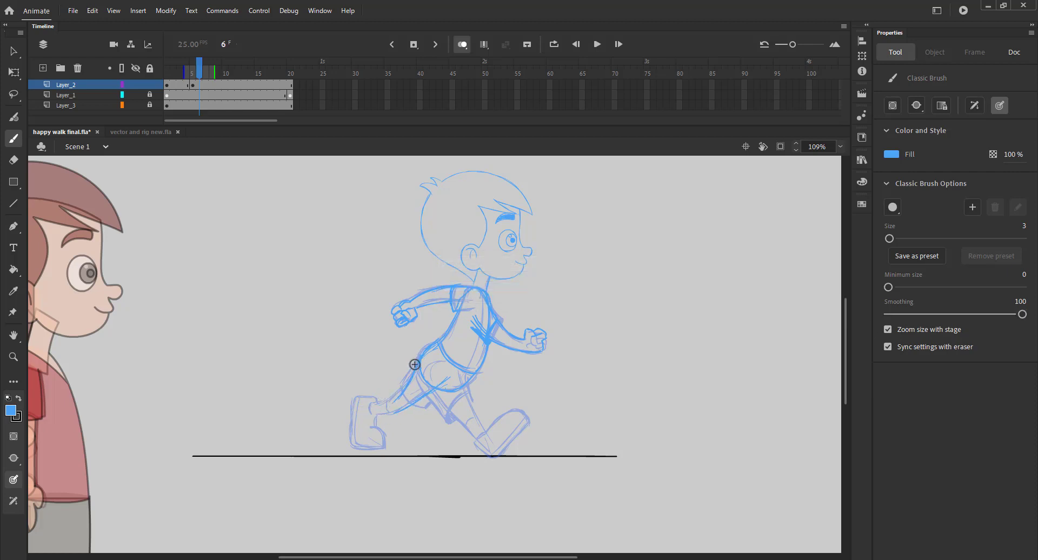
left_click_drag(415, 364, 383, 423)
mouse_move(410, 380)
left_mouse_down()
mouse_move(381, 412)
mouse_move(361, 404)
left_mouse_up()
left_click_drag(383, 433, 378, 454)
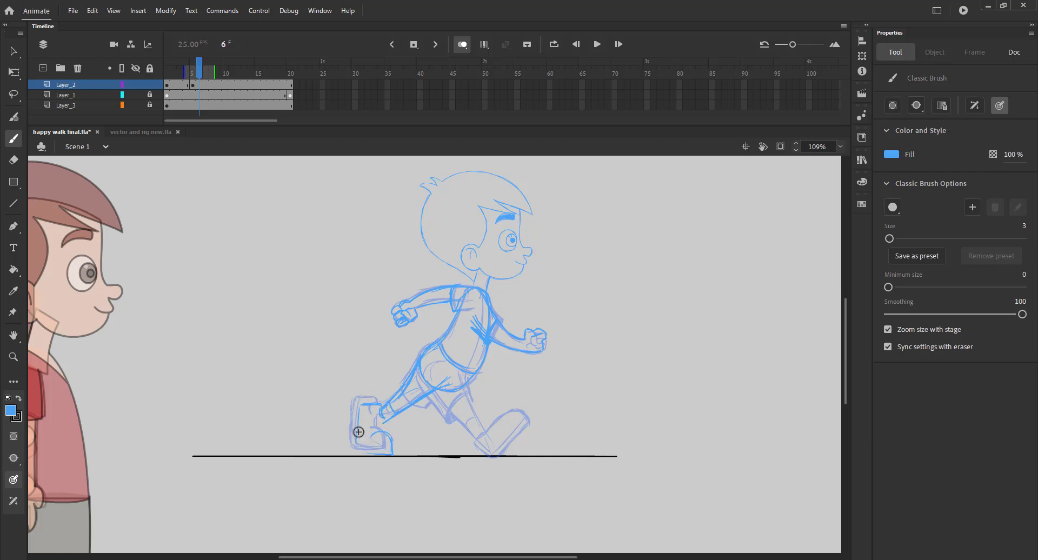
key("ctrl+s")
- Sketch the forward leg with its shoe and the shorts for the second pose, then save
mouse_move(465, 380)
left_mouse_down()
mouse_move(484, 425)
mouse_move(434, 394)
mouse_move(479, 432)
left_mouse_up()
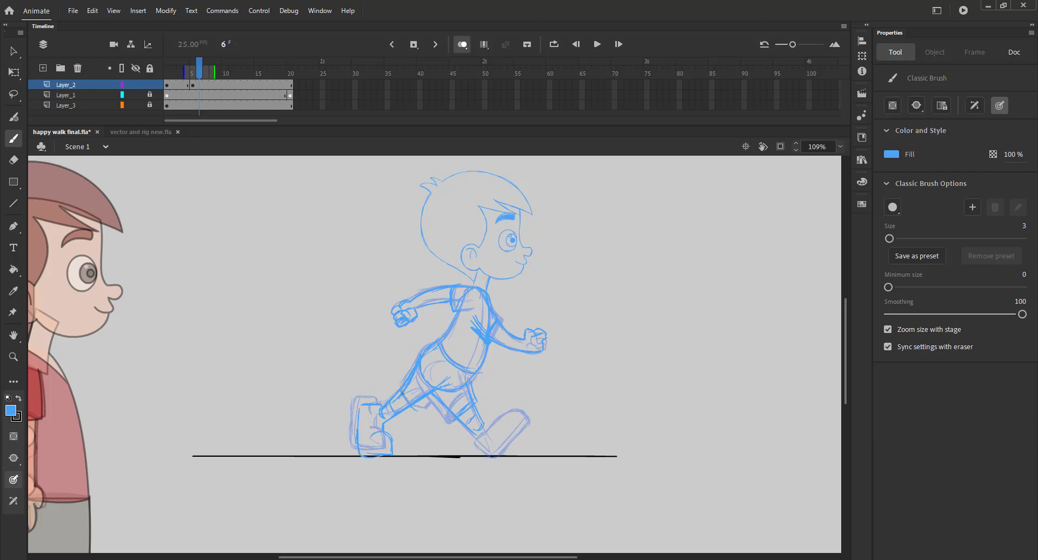
mouse_move(403, 394)
left_mouse_down()
mouse_move(439, 397)
mouse_move(453, 388)
mouse_move(420, 410)
left_mouse_up()
key("ctrl+s")
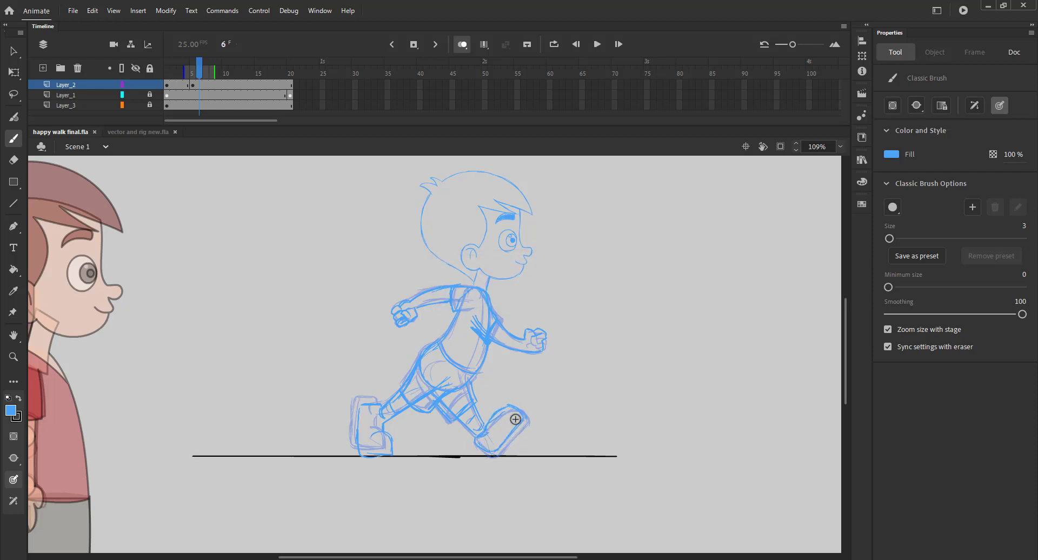
- Compare the frame 1 and frame 5 poses without onion skinning, then turn it back on and touch up the front shoe
left_click(462, 44)
left_click_drag(165, 70, 193, 72)
left_click(462, 44)
left_click(499, 453)
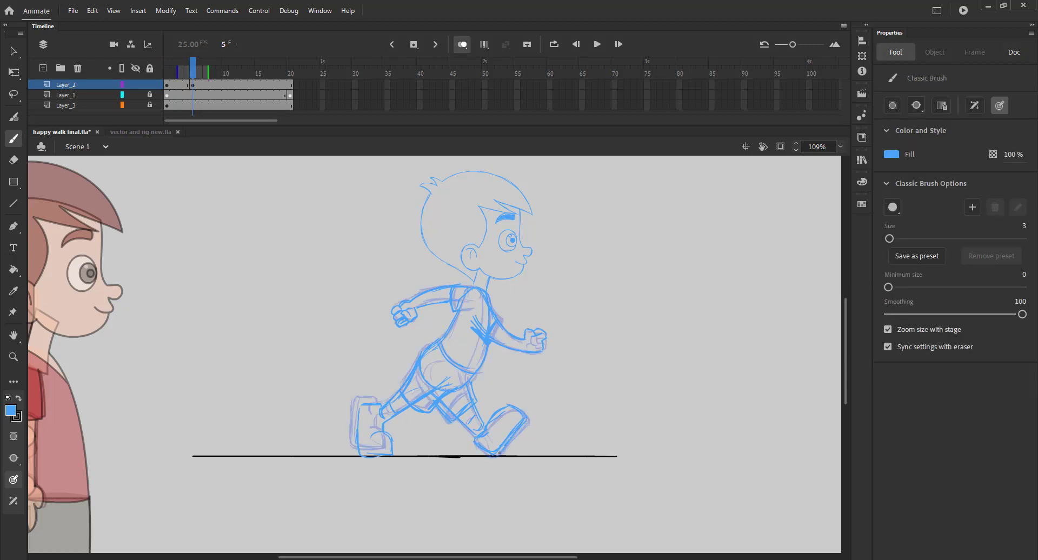
- Save, insert a blank keyframe at frame 3 of Layer_2 between the two stride poses, and display it with onion skinning
key("ctrl+s")
left_click(461, 44)
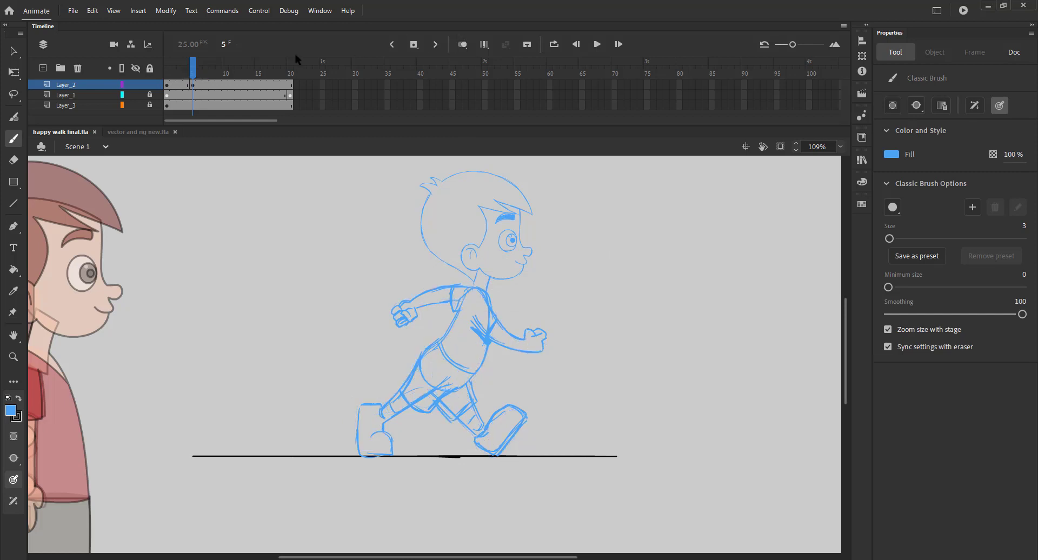
left_click_drag(192, 73, 180, 80)
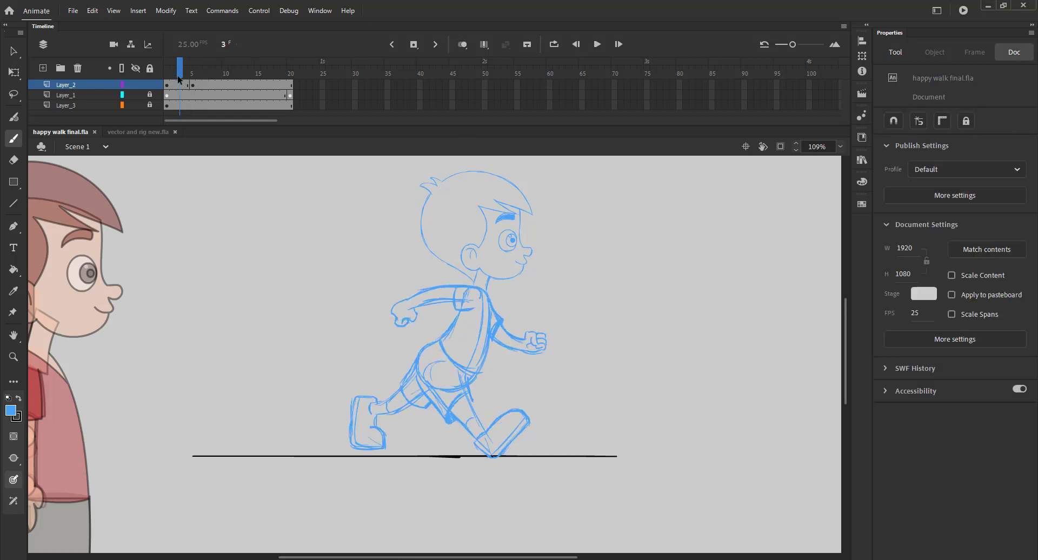
key("F7")
key("ctrl+s")
left_click(460, 46)
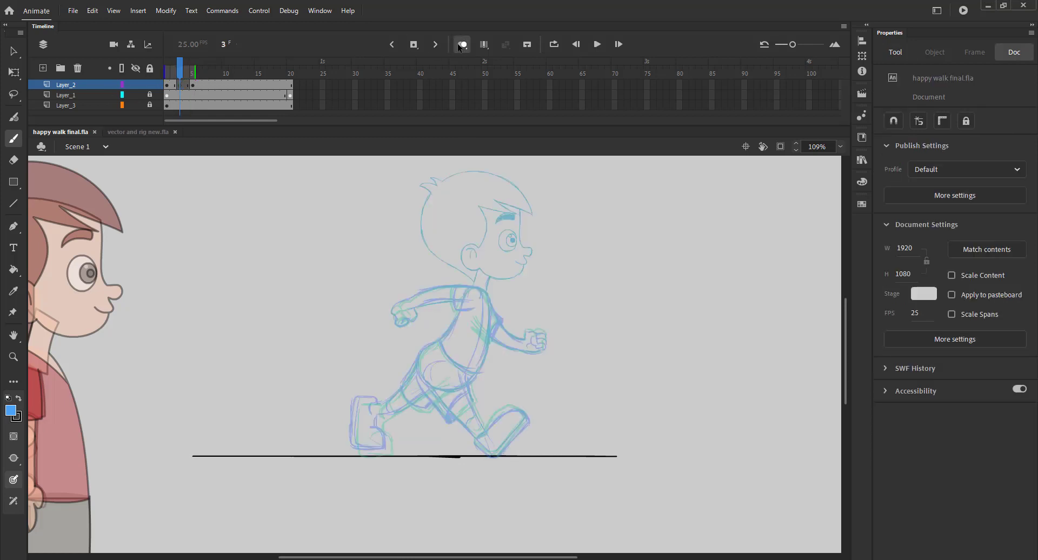
- Copy the head group from the first pose and paste it in place on frame 3
key("v")
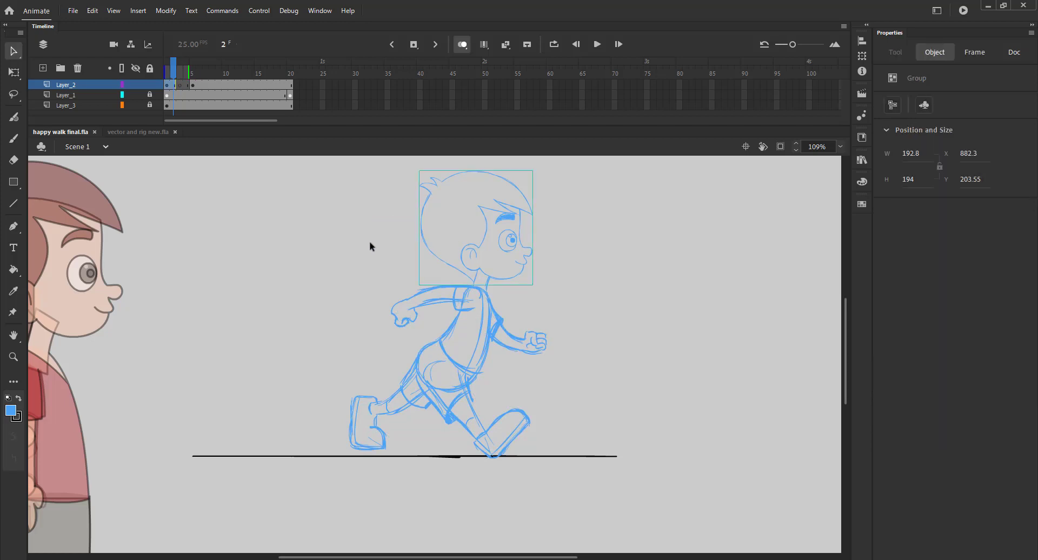
left_click(360, 242)
key("ctrl+c")
key("period")
key("ctrl+shift+v")
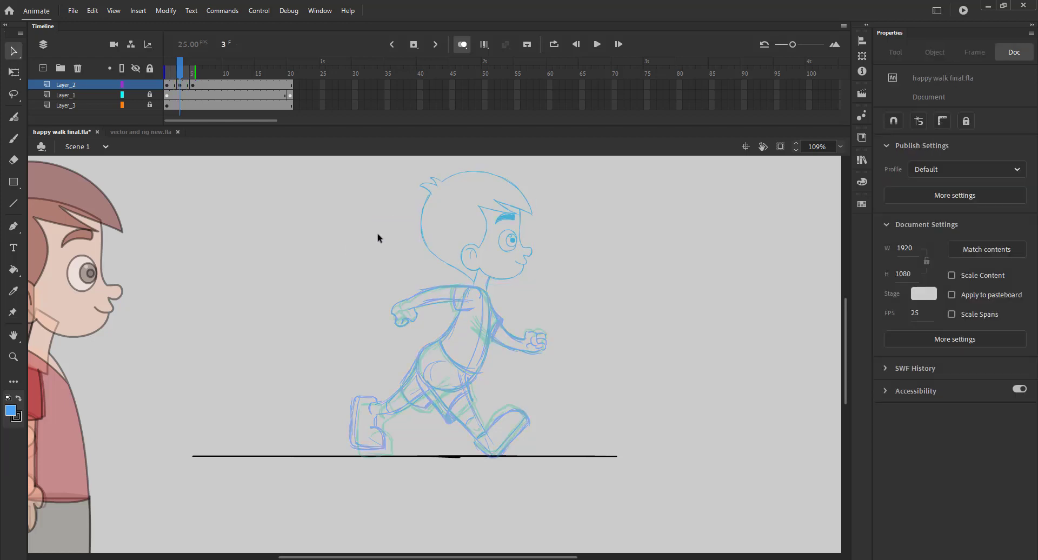
- Nudge the frame 3 head back and up to X 867, Y 185.55, and check its movement without onion skinning
key("shift+Left")
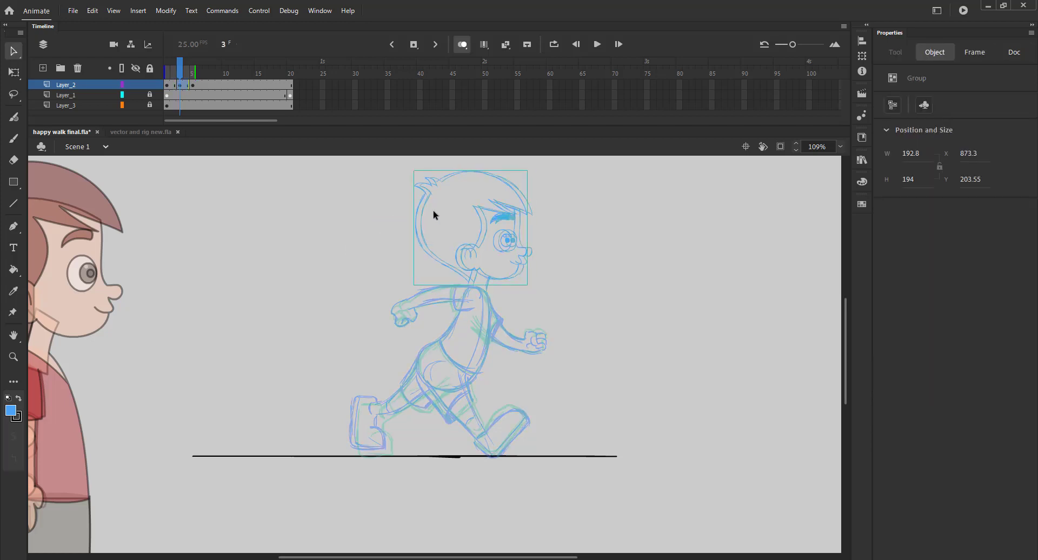
key("shift+Up")
key("shift+Left")
key("shift+Up")
key("Right")
key("Right")
key("Up")
key("Up")
key("Right")
left_click(368, 216)
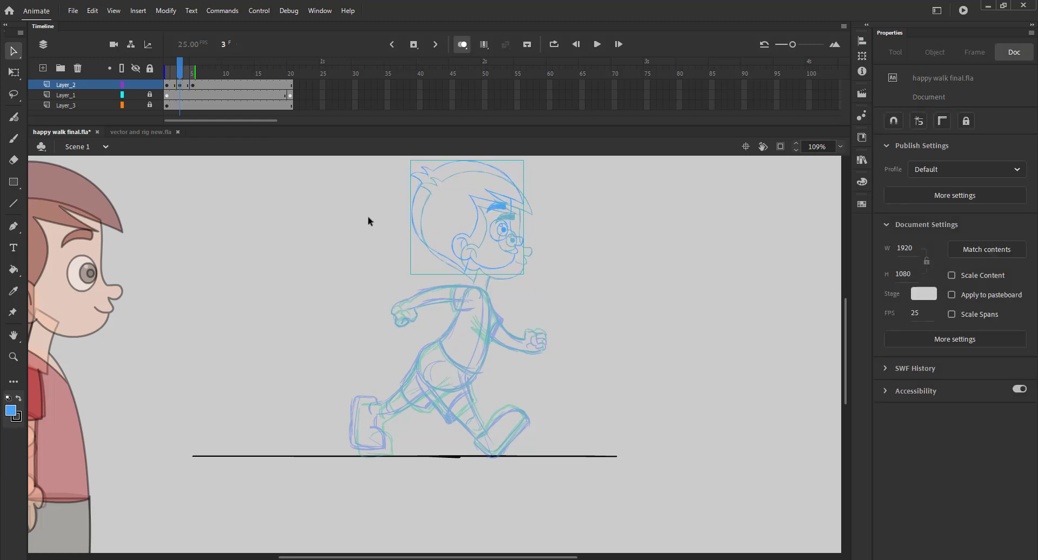
left_click(462, 45)
mouse_move(180, 75)
left_mouse_down()
mouse_move(209, 79)
mouse_move(180, 82)
left_mouse_up()
left_click(462, 44)
- Sketch the neck, upright torso and hips under the raised head on frame 3 with the Classic Brush, then save
key("b")
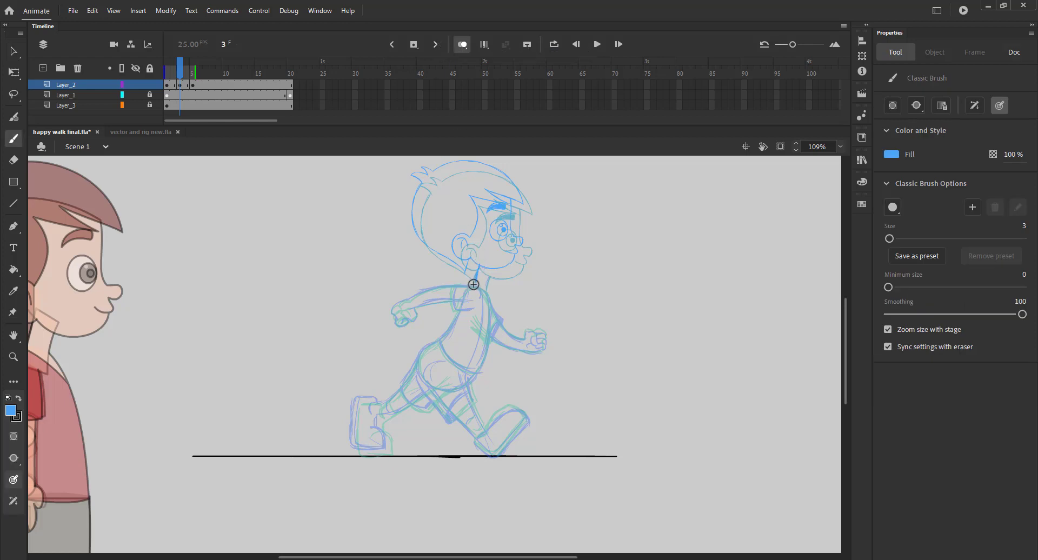
left_click_drag(473, 273, 433, 376)
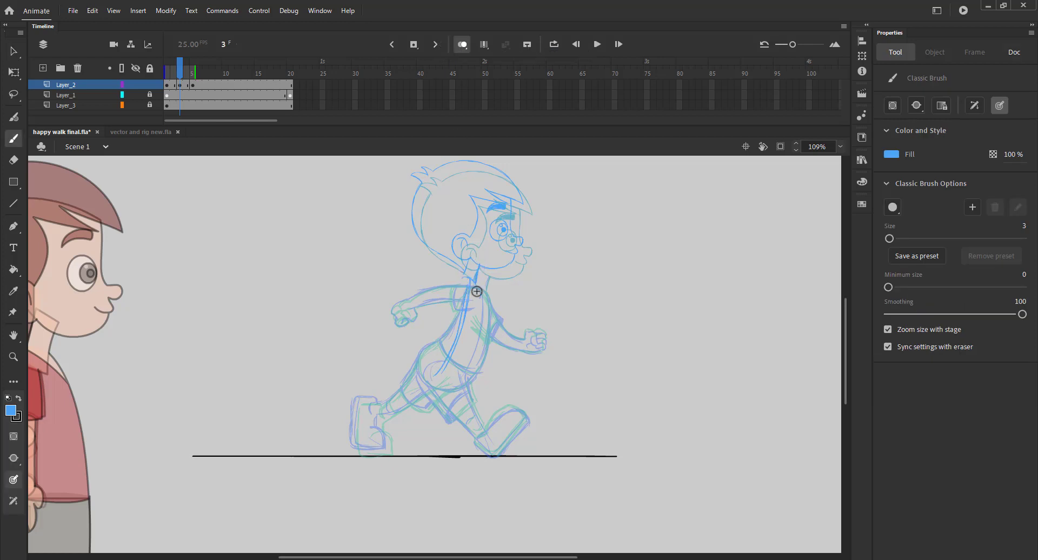
left_click_drag(455, 284, 442, 331)
key("ctrl+z")
key("ctrl+s")
left_click_drag(474, 282, 472, 354)
mouse_move(453, 291)
left_mouse_down()
mouse_move(422, 370)
mouse_move(469, 353)
mouse_move(440, 374)
mouse_move(452, 374)
mouse_move(459, 343)
left_mouse_up()
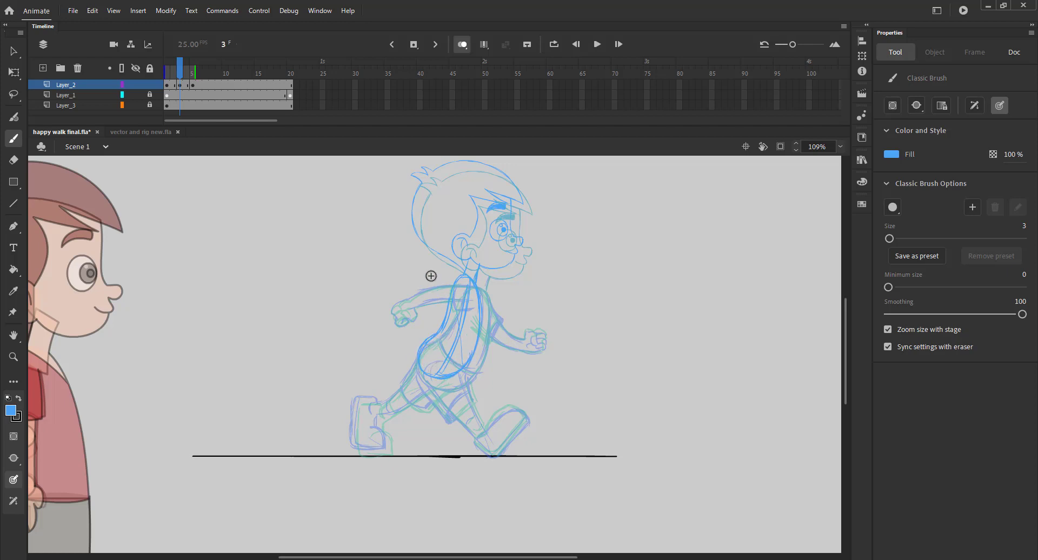
left_click_drag(447, 390, 448, 377)
key("ctrl+s")
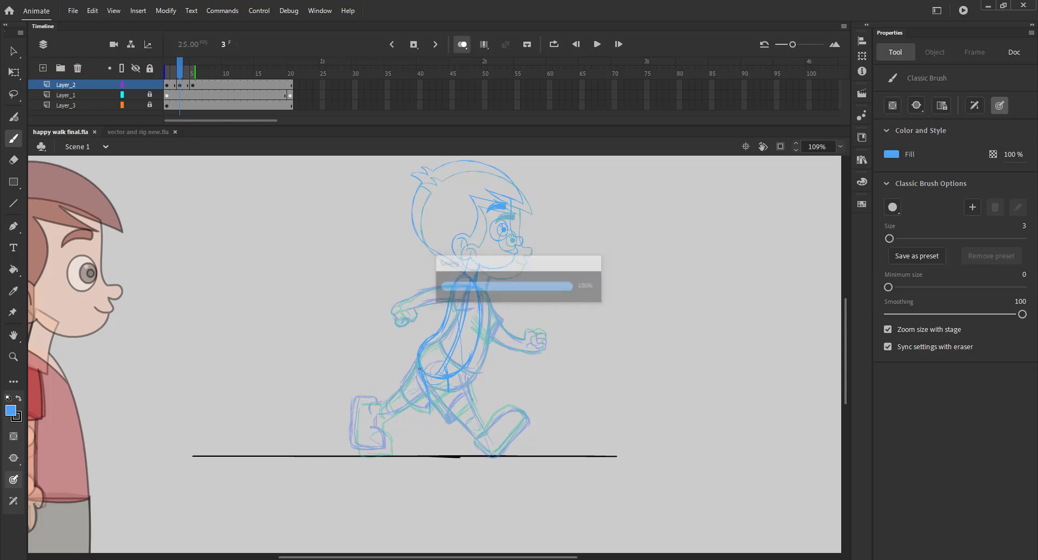
- Sketch the supporting leg with its shoe flat on the ground line and the lifted shoe behind it, then save
mouse_move(420, 425)
left_mouse_down()
mouse_move(447, 372)
mouse_move(429, 434)
mouse_move(463, 448)
mouse_move(454, 433)
mouse_move(463, 453)
mouse_move(412, 453)
mouse_move(467, 448)
left_mouse_up()
key("ctrl+z")
key("ctrl+z")
key("ctrl+s")
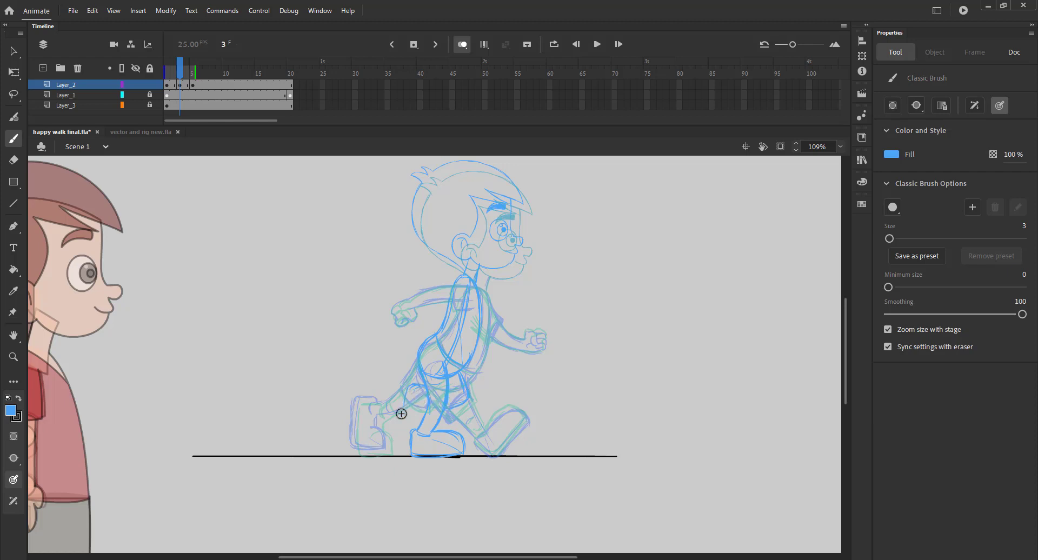
left_click_drag(399, 420, 410, 427)
key("ctrl+s")
key("ctrl+s")
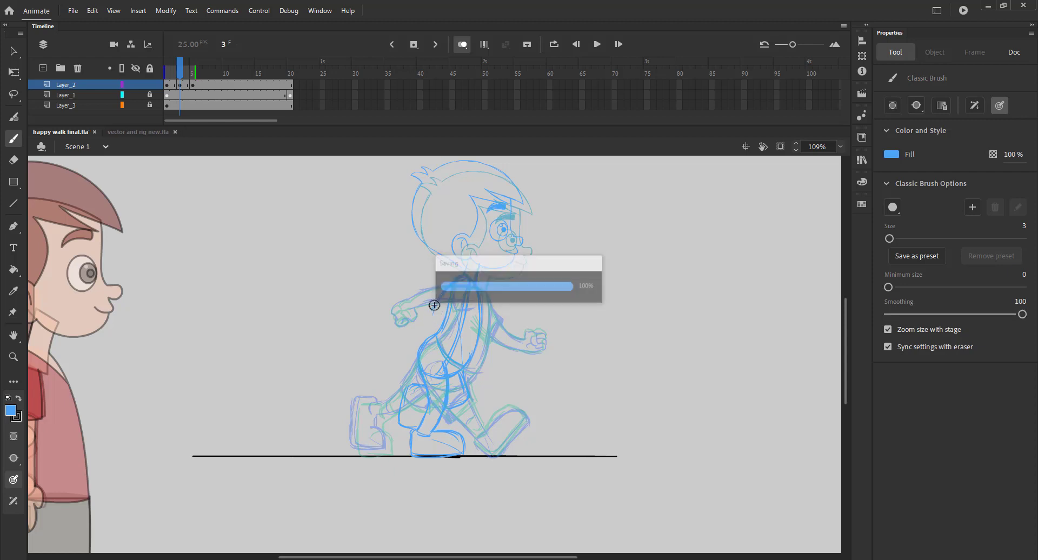
- Sketch the bent rear arm and its hand beside the torso on frame 3, then save
key("ctrl+z")
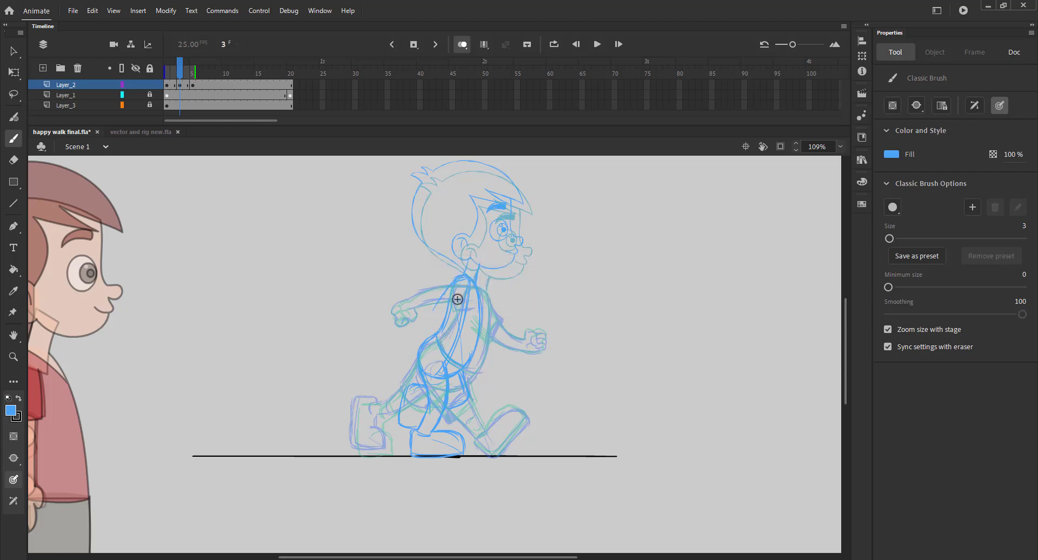
left_click_drag(447, 287, 427, 327)
key("ctrl+s")
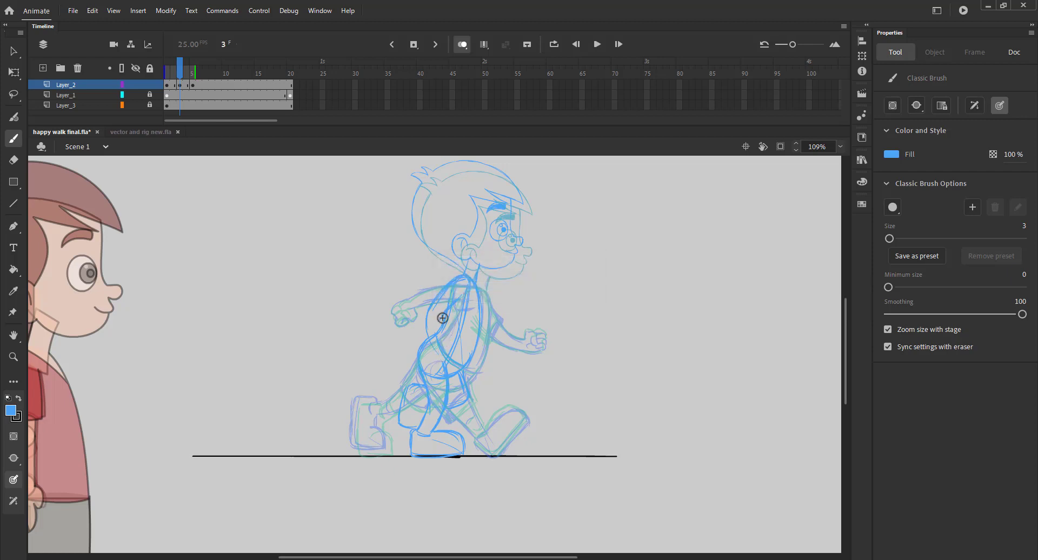
left_click_drag(445, 315, 455, 353)
key("ctrl+s")
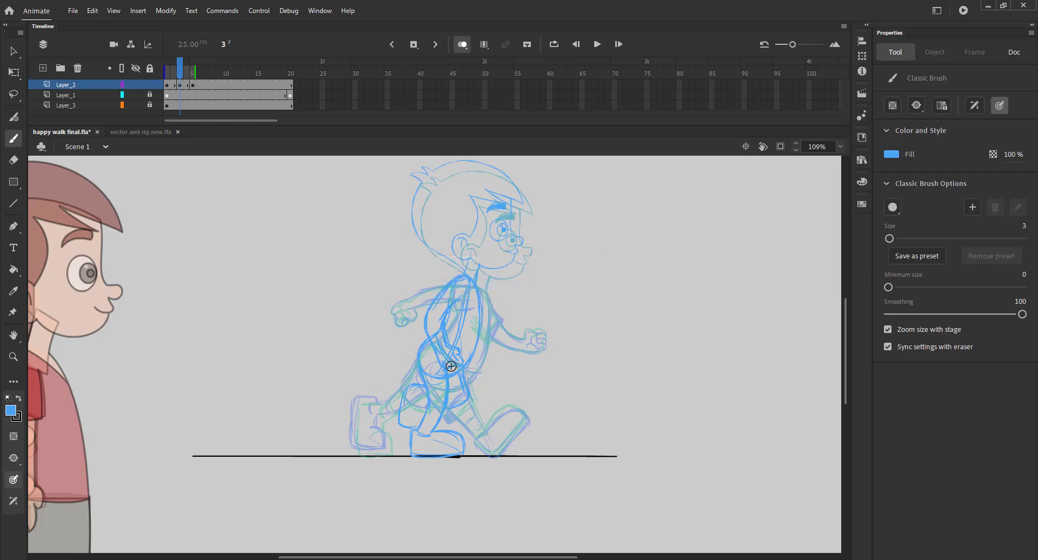
- Sketch the front arm with its hand and finish the shorts on frame 3, then save and scrub through the poses
left_click_drag(477, 349, 483, 359)
left_click(462, 45)
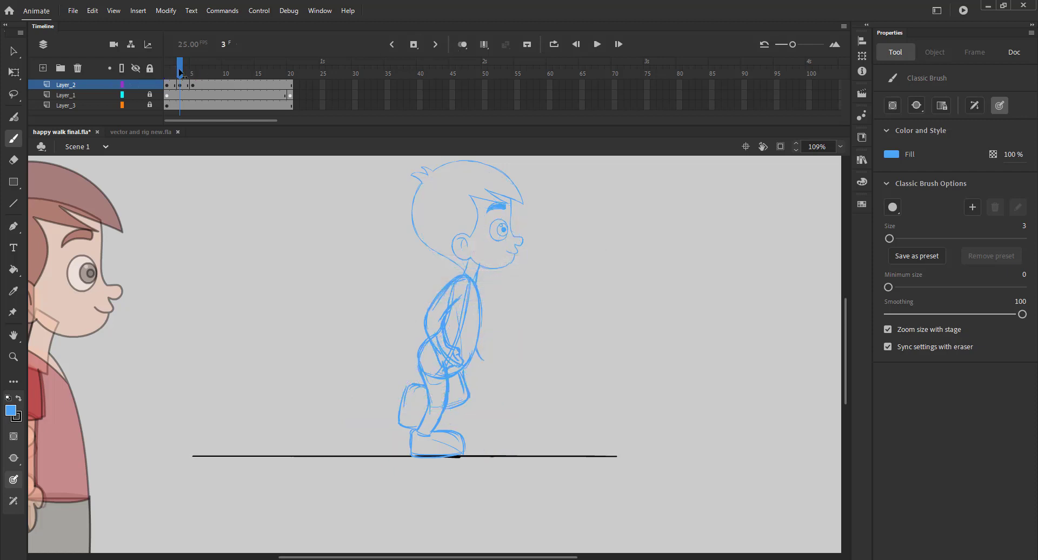
mouse_move(182, 74)
left_mouse_down()
mouse_move(193, 77)
mouse_move(179, 73)
left_mouse_up()
left_click(460, 46)
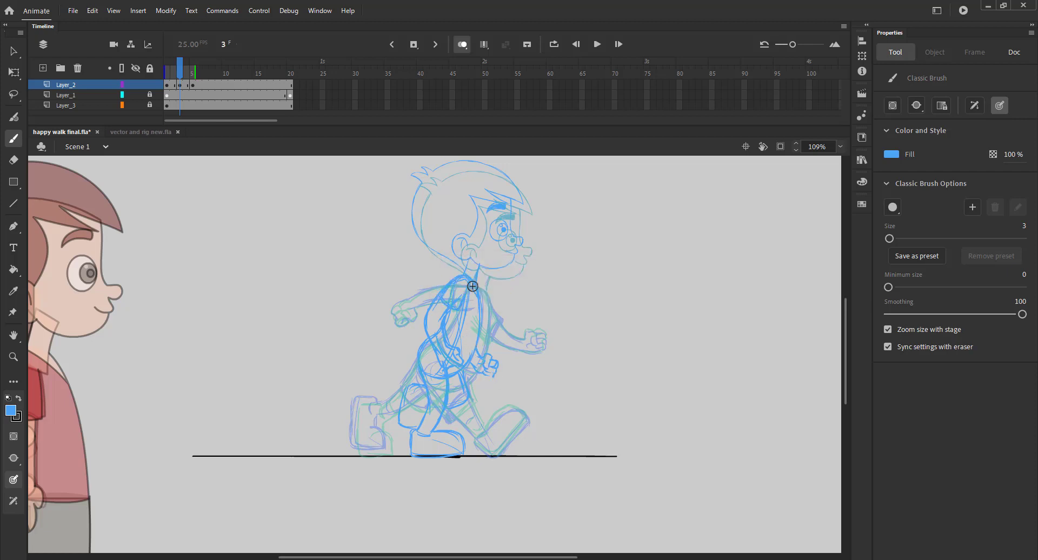
left_click_drag(449, 369, 455, 403)
key("ctrl+s")
left_click(460, 45)
mouse_move(178, 73)
left_mouse_down()
mouse_move(166, 83)
mouse_move(181, 85)
left_mouse_up()
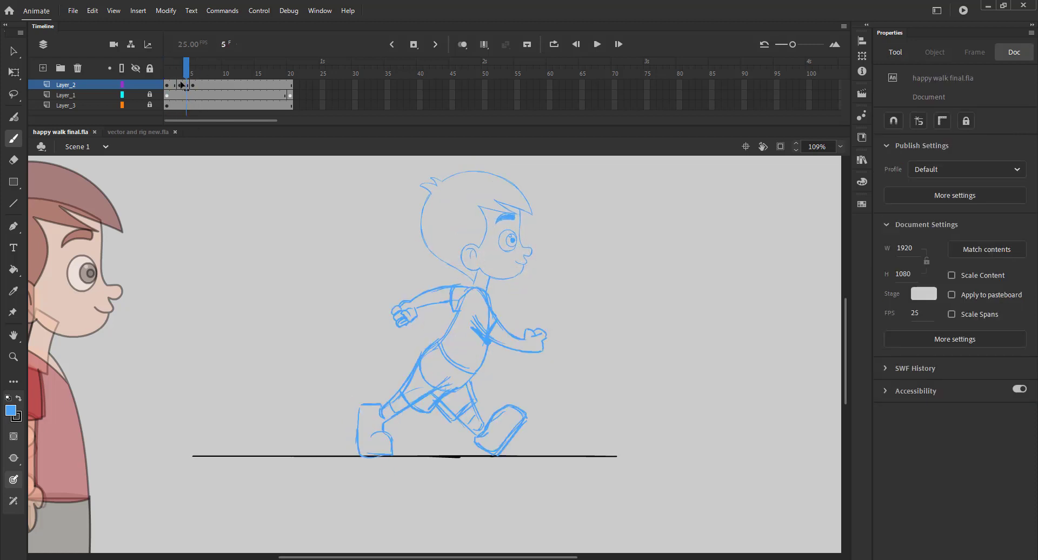
- Copy the frame 3 head in place onto a new blank keyframe at frame 7, turn on onion skinning, and save
left_click(180, 85)
key("v")
left_click_drag(371, 200, 464, 206)
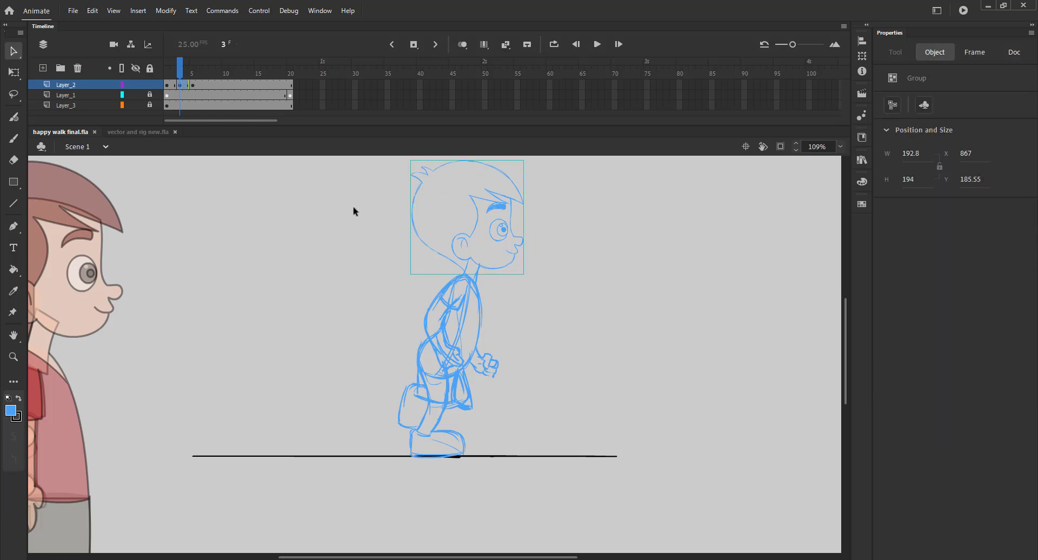
left_click(354, 210)
left_click(206, 85)
key("F7")
key("ctrl+shift+v")
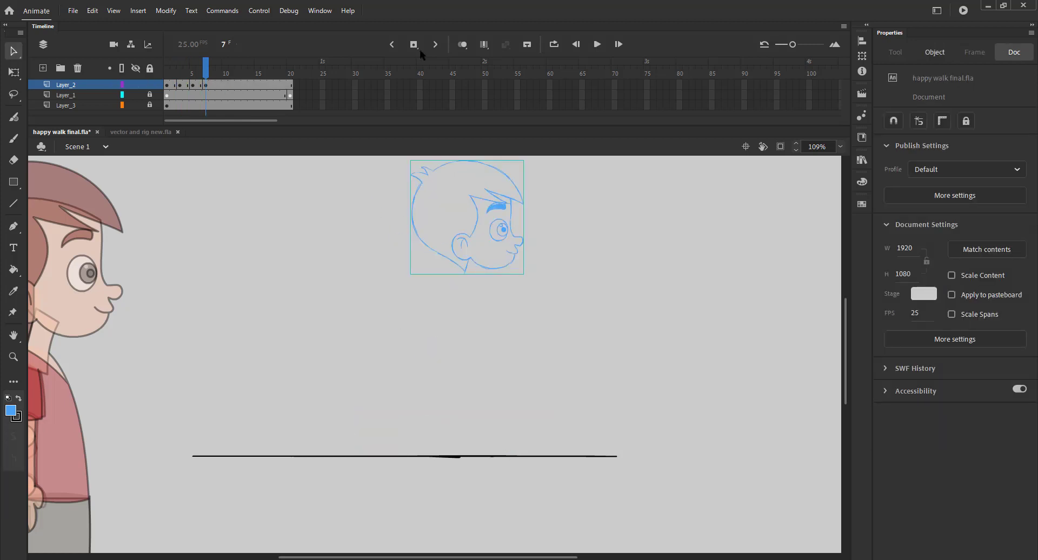
left_click(462, 44)
key("ctrl+s")
- Sketch the neck, curved torso and shirt hem for the second passing pose on frame 7
key("z")
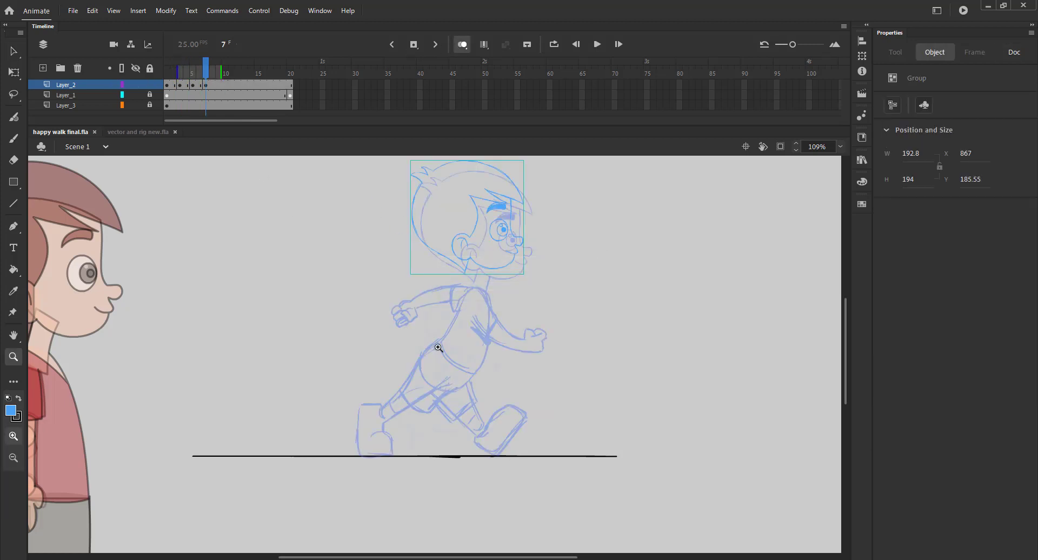
left_click(438, 348)
key("b")
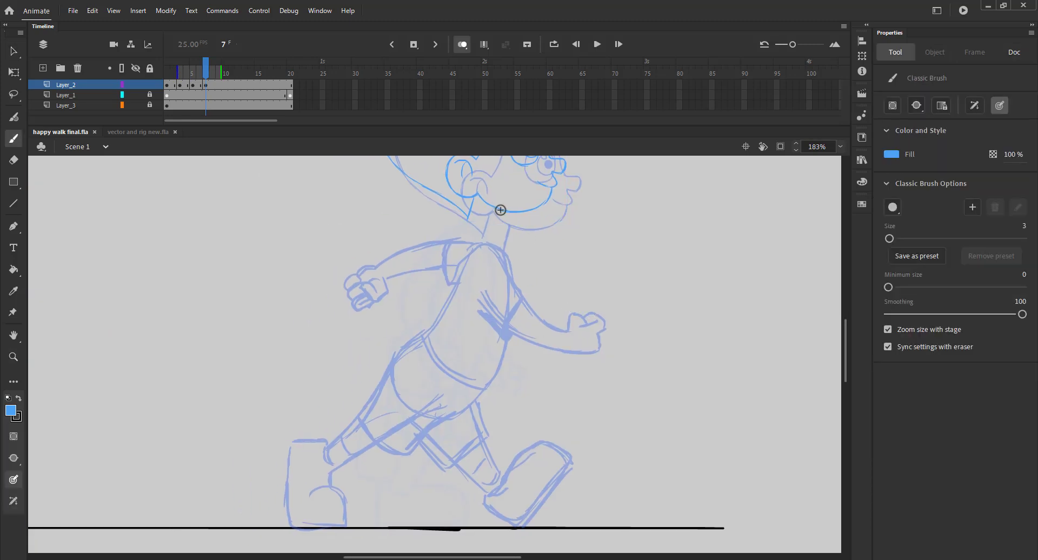
left_click_drag(492, 203, 485, 222)
left_click_drag(194, 74, 208, 78)
mouse_move(492, 207)
left_mouse_down()
mouse_move(483, 235)
mouse_move(468, 222)
mouse_move(493, 263)
mouse_move(488, 243)
mouse_move(492, 300)
mouse_move(473, 367)
left_mouse_up()
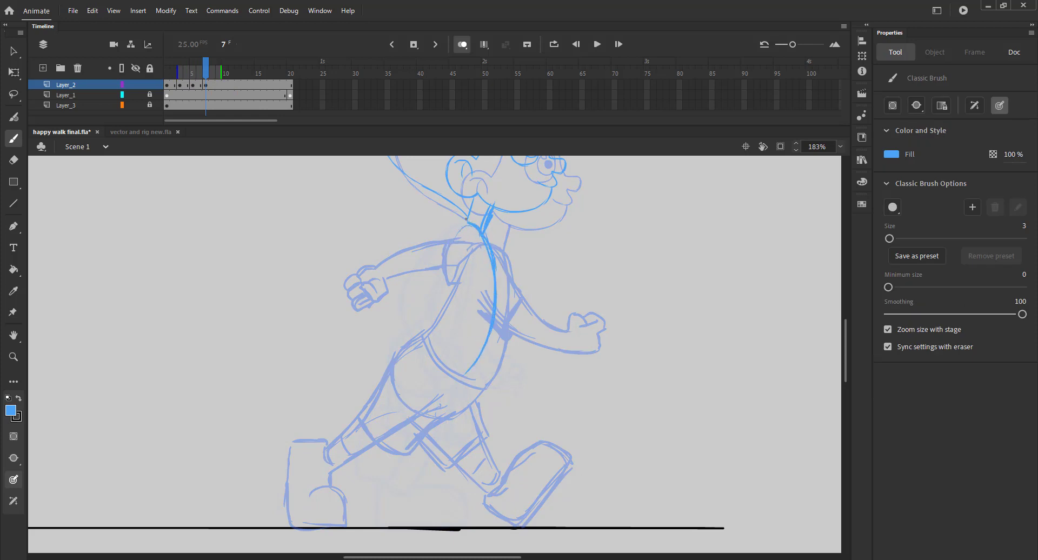
mouse_move(466, 219)
left_mouse_down()
mouse_move(428, 307)
mouse_move(401, 339)
mouse_move(412, 396)
mouse_move(486, 348)
mouse_move(448, 399)
mouse_move(423, 401)
left_mouse_up()
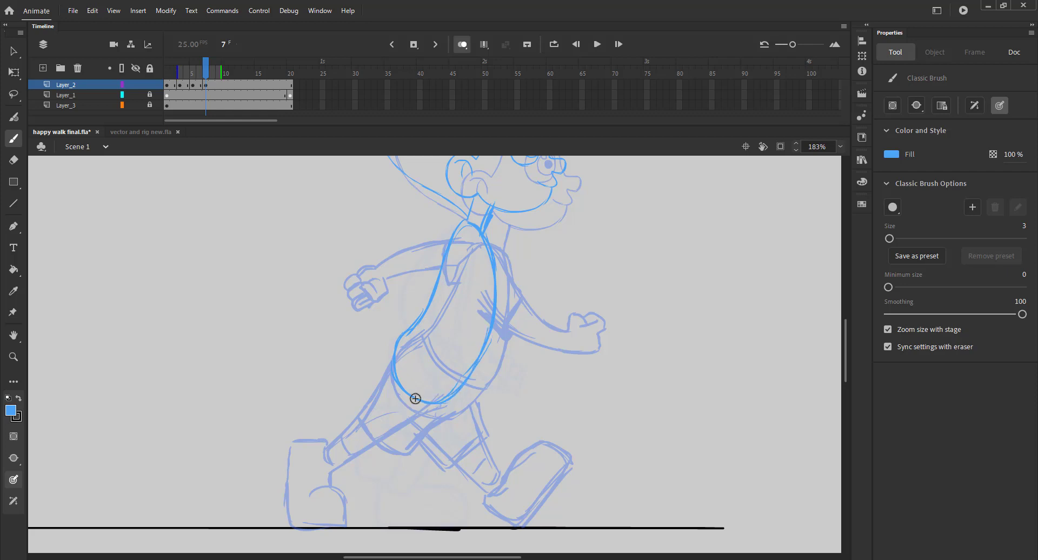
mouse_move(496, 265)
left_mouse_down()
mouse_move(482, 347)
mouse_move(417, 394)
left_mouse_up()
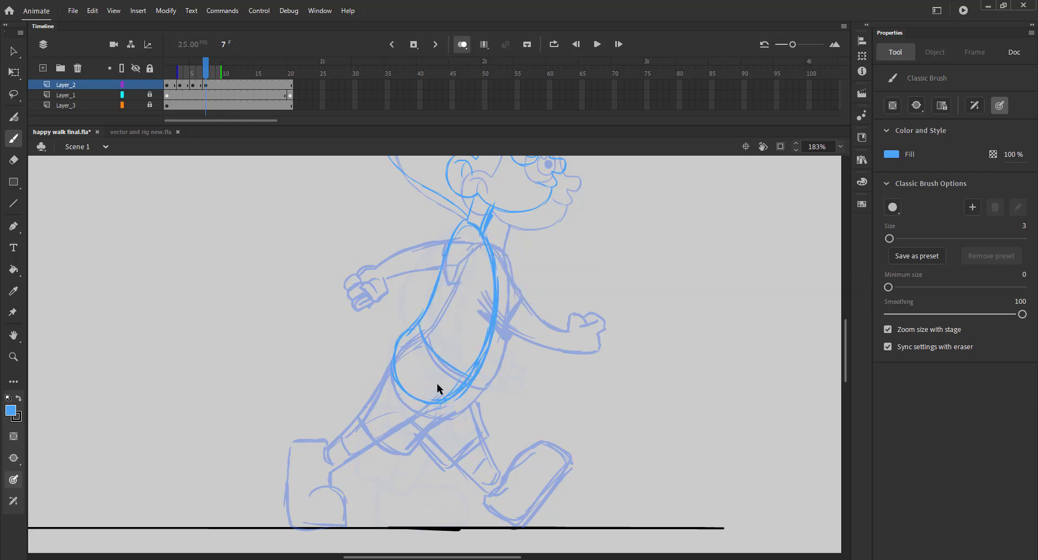
- Sketch the shorts and the lifted rear leg with its shoe for the frame 7 pose
mouse_move(417, 329)
left_mouse_down()
mouse_move(405, 381)
mouse_move(427, 399)
left_mouse_up()
mouse_move(421, 357)
left_mouse_down()
mouse_move(468, 421)
mouse_move(440, 444)
mouse_move(459, 439)
mouse_move(391, 439)
mouse_move(399, 447)
mouse_move(474, 428)
left_mouse_up()
mouse_move(392, 347)
left_mouse_down()
mouse_move(391, 374)
mouse_move(397, 335)
mouse_move(397, 397)
mouse_move(480, 435)
mouse_move(374, 414)
left_mouse_up()
mouse_move(391, 446)
left_mouse_down()
mouse_move(371, 483)
mouse_move(359, 445)
left_mouse_up()
- Sketch the supporting leg with its shoe flat on the ground line for the frame 7 pose, then save
mouse_move(412, 425)
left_mouse_down()
mouse_move(410, 445)
mouse_move(472, 433)
mouse_move(413, 488)
left_mouse_up()
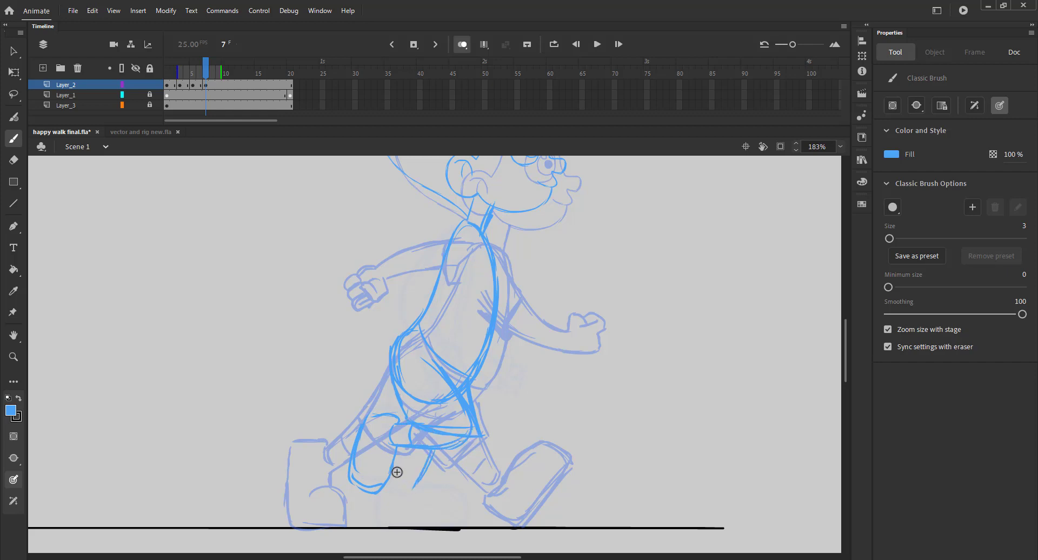
left_click_drag(408, 446, 396, 481)
mouse_move(395, 480)
left_mouse_down()
mouse_move(447, 481)
mouse_move(466, 502)
mouse_move(458, 487)
mouse_move(379, 506)
mouse_move(380, 519)
mouse_move(440, 524)
mouse_move(380, 521)
mouse_move(466, 518)
left_mouse_up()
key("ctrl+s")
key("ctrl+s")
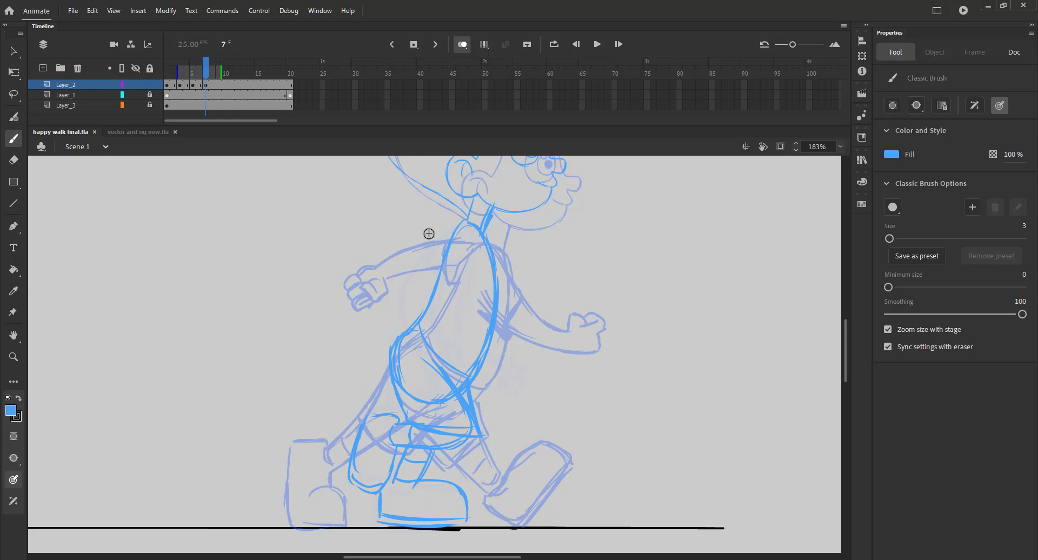
- Sketch the front arm with its sleeve and hand and the bent rear arm for the frame 7 pose
mouse_move(483, 226)
left_mouse_down()
mouse_move(484, 292)
mouse_move(481, 229)
mouse_move(489, 336)
left_mouse_up()
left_click_drag(485, 303, 500, 360)
left_click_drag(477, 232, 486, 297)
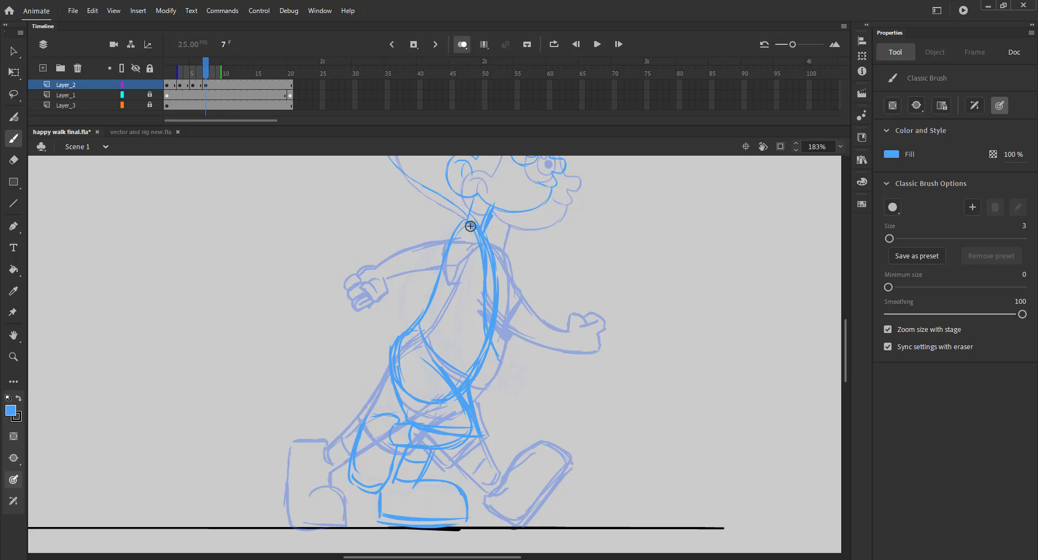
mouse_move(470, 226)
left_mouse_down()
mouse_move(505, 359)
mouse_move(524, 363)
mouse_move(512, 390)
mouse_move(485, 383)
left_mouse_up()
mouse_move(457, 271)
left_mouse_down()
mouse_move(465, 345)
mouse_move(501, 389)
left_mouse_up()
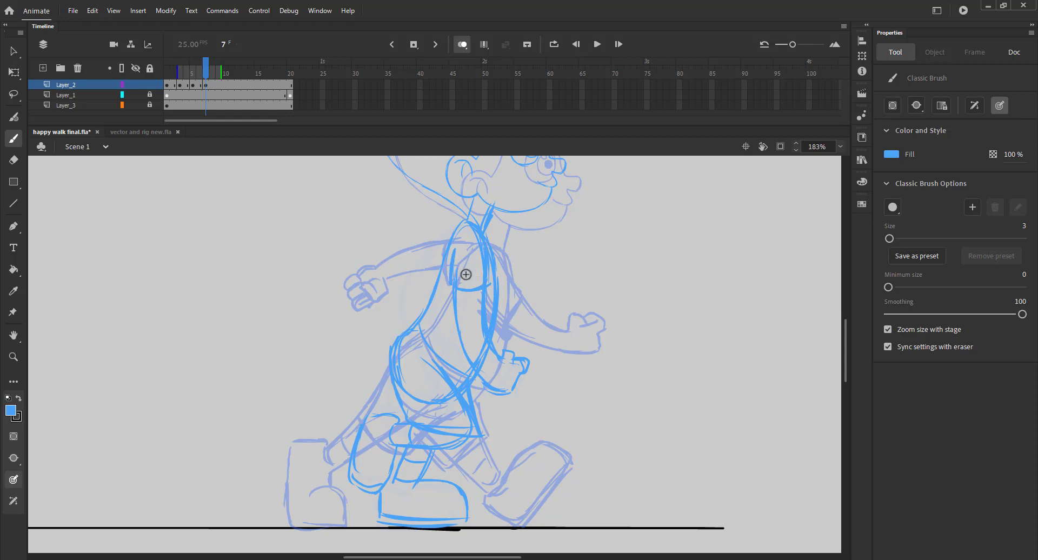
left_click_drag(448, 230, 400, 324)
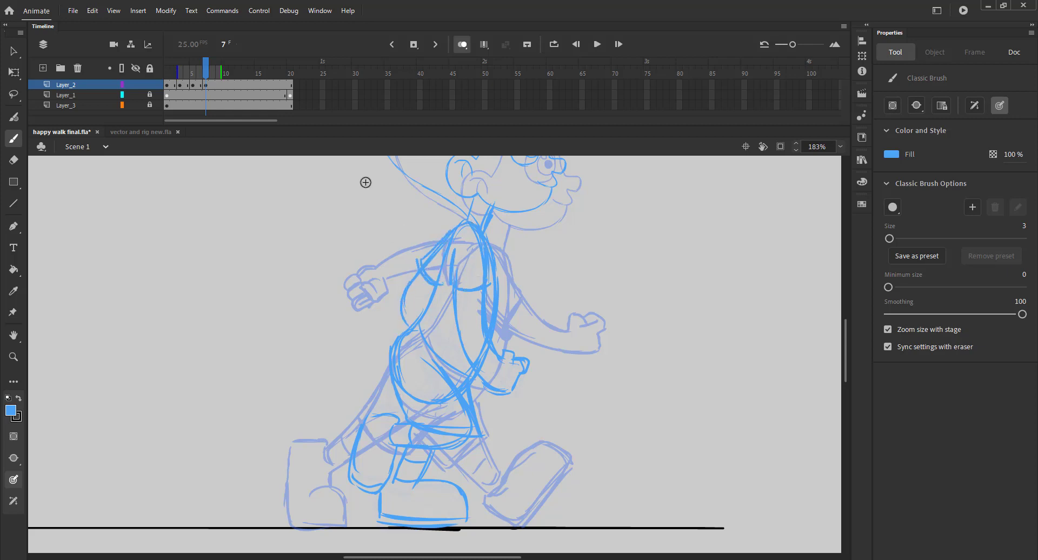
- Turn off onion skinning, respace the Layer_2 poses so keyframes fall on frames 1, 5, 7, 11 and 13, and save
key("ctrl+2")
key("v")
left_click(463, 45)
mouse_move(206, 73)
left_mouse_down()
mouse_move(176, 87)
mouse_move(225, 95)
mouse_move(164, 98)
mouse_move(218, 86)
left_mouse_up()
left_click(174, 86)
mouse_move(219, 73)
left_mouse_down()
mouse_move(171, 85)
mouse_move(219, 84)
mouse_move(180, 84)
mouse_move(204, 85)
mouse_move(193, 76)
mouse_move(205, 72)
mouse_move(229, 85)
left_mouse_up()
left_click_drag(239, 85, 181, 76)
left_click(184, 182)
key("ctrl+s")
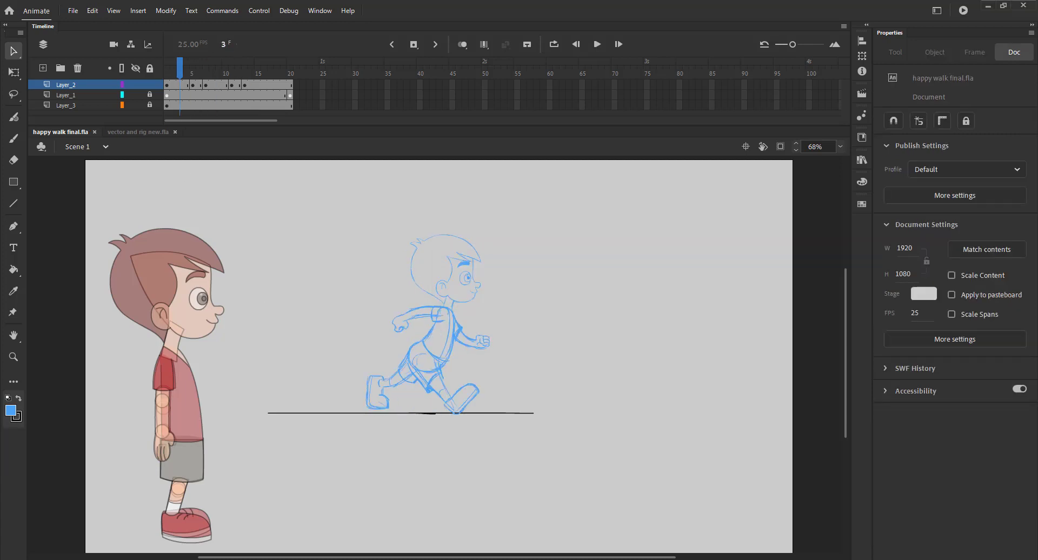
- Add an empty keyframe at frame 3, copy the first pose's head onto it in place, and turn on onion skinning
key("z")
left_click_drag(285, 212, 563, 429)
left_click(182, 87)
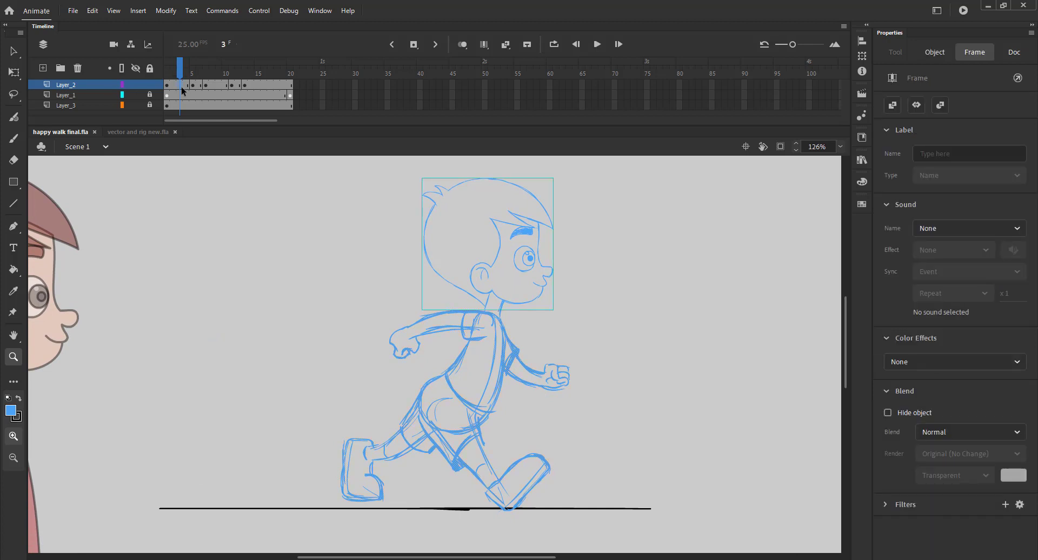
key("F6")
key("comma")
key("v")
left_click(439, 223)
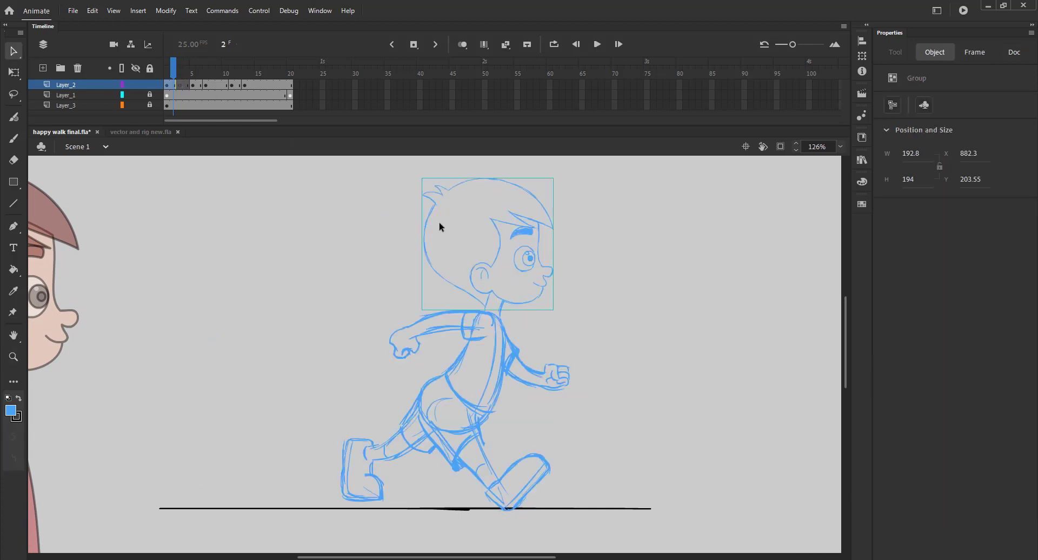
left_click(339, 242)
key("period")
left_click(462, 45)
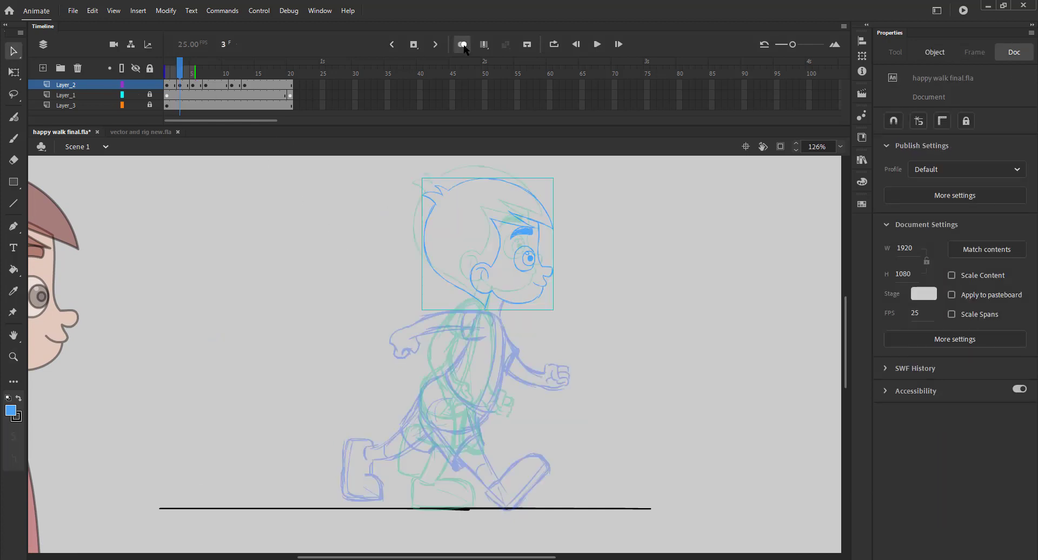
- Shift the copied head forward and slightly down from the first pose's head at frame 3, comparing it without onion skin
key("shift+Right")
key("shift+Right")
key("Down")
key("Down")
key("Down")
key("Right")
key("Right")
key("Right")
key("Right")
key("Right")
key("Down")
key("Down")
key("Down")
key("Down")
key("Down")
key("Down")
key("Down")
key("Down")
key("Down")
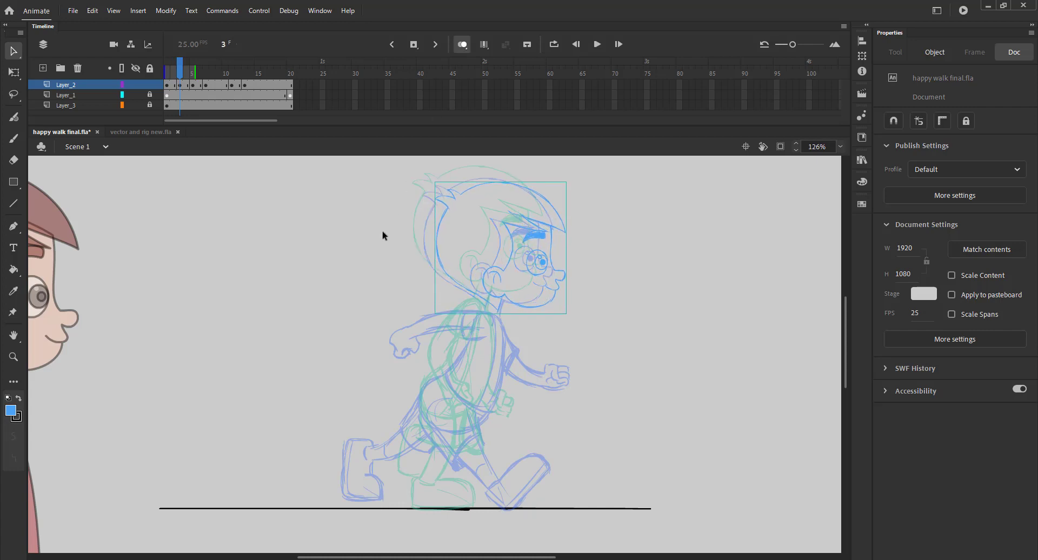
left_click(374, 228)
left_click(463, 44)
mouse_move(178, 73)
left_mouse_down()
mouse_move(166, 74)
mouse_move(275, 76)
mouse_move(180, 76)
left_mouse_up()
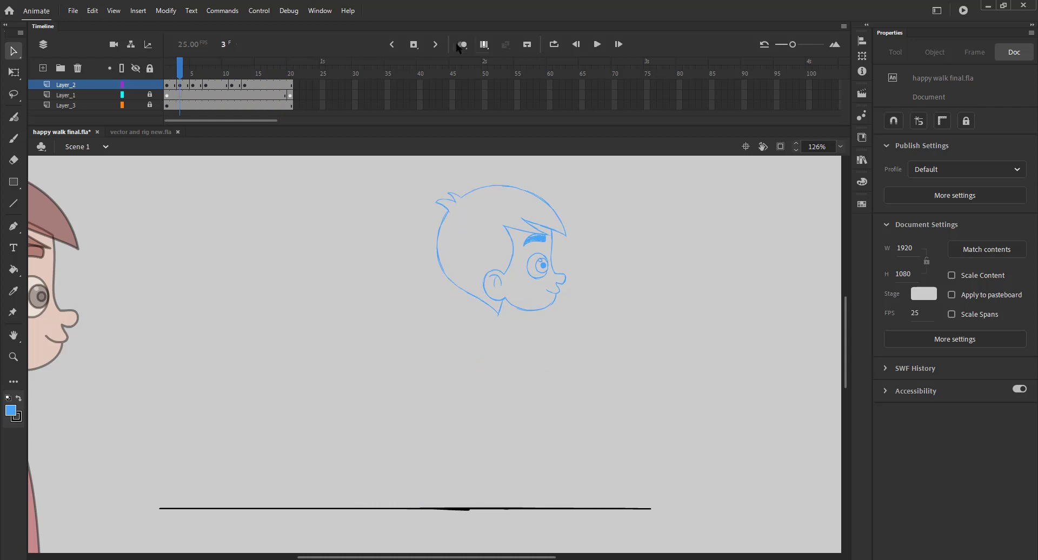
- Fine-tune the frame 3 head lower and slightly forward to X 903.1, Y 216.35, then save with onion skin on
left_click(463, 44)
left_click(485, 248)
key("Down")
key("Down")
key("Down")
key("Down")
key("Down")
key("Down")
key("Down")
key("Down")
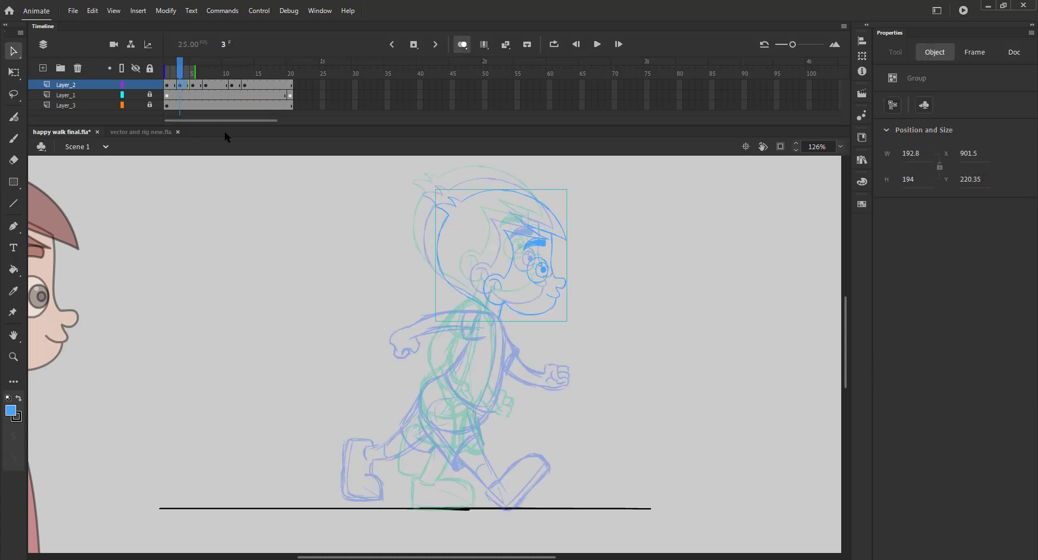
key("Up")
key("Up")
key("Up")
key("Up")
key("Up")
key("Right")
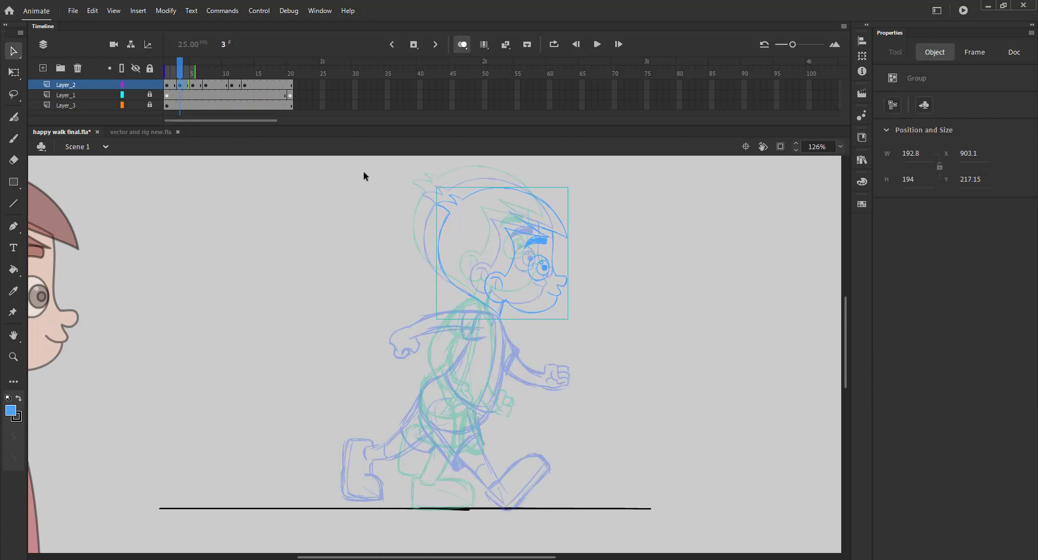
left_click(353, 188)
left_click(462, 45)
mouse_move(181, 73)
left_mouse_down()
mouse_move(201, 82)
mouse_move(182, 93)
left_mouse_up()
key("ctrl+s")
left_click(463, 45)
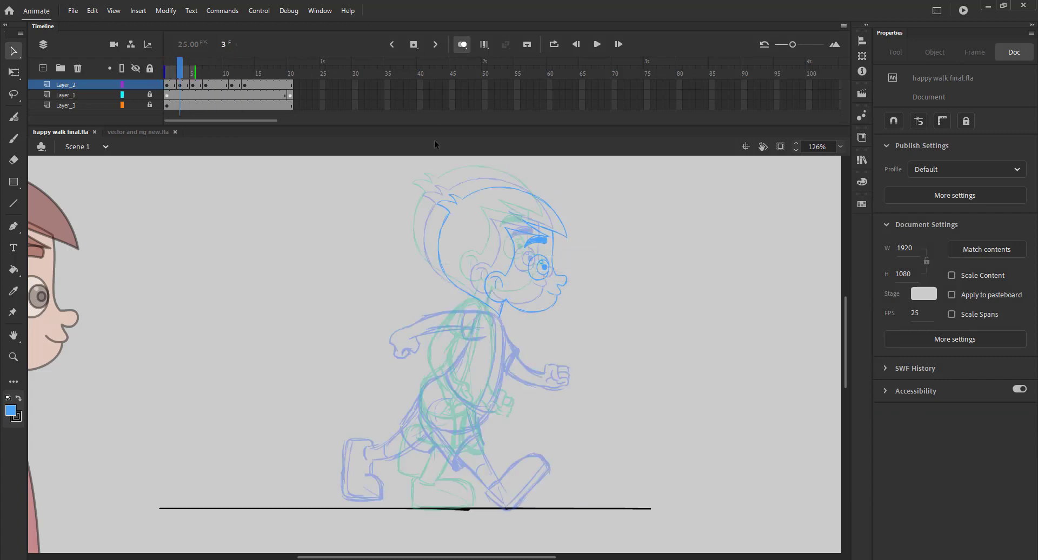
- Brush in the neck, forward-leaning torso and rounded hips below the frame 3 head, checking the shape against neighbouring poses
key("b")
mouse_move(503, 300)
left_mouse_down()
mouse_move(499, 323)
mouse_move(513, 329)
mouse_move(469, 403)
left_mouse_up()
key("ctrl+z")
mouse_move(513, 328)
left_mouse_down()
mouse_move(514, 368)
mouse_move(505, 399)
left_mouse_up()
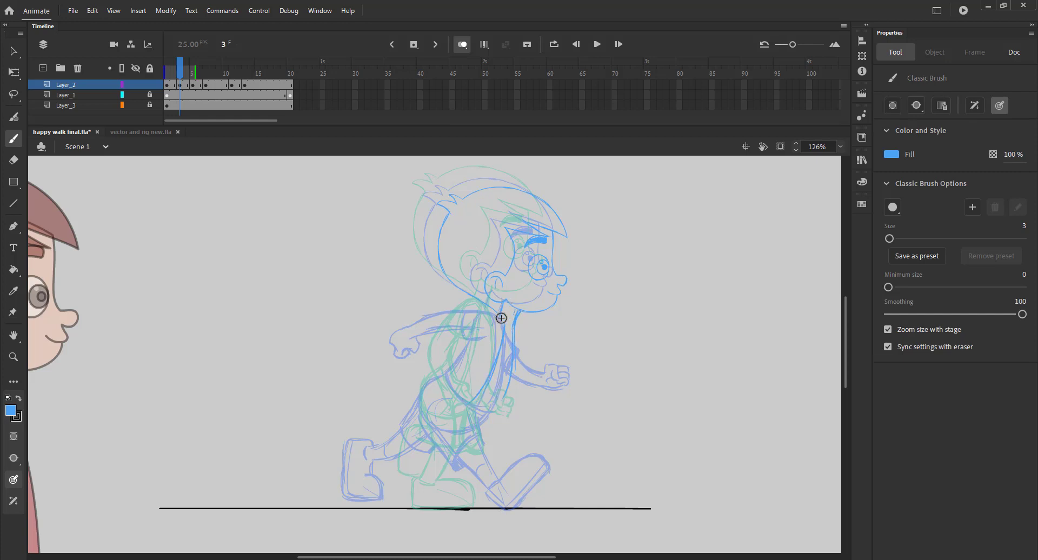
mouse_move(497, 320)
left_mouse_down()
mouse_move(464, 372)
mouse_move(475, 354)
mouse_move(429, 401)
mouse_move(438, 428)
left_mouse_up()
mouse_move(511, 368)
left_mouse_down()
mouse_move(483, 412)
mouse_move(426, 428)
mouse_move(471, 430)
left_mouse_up()
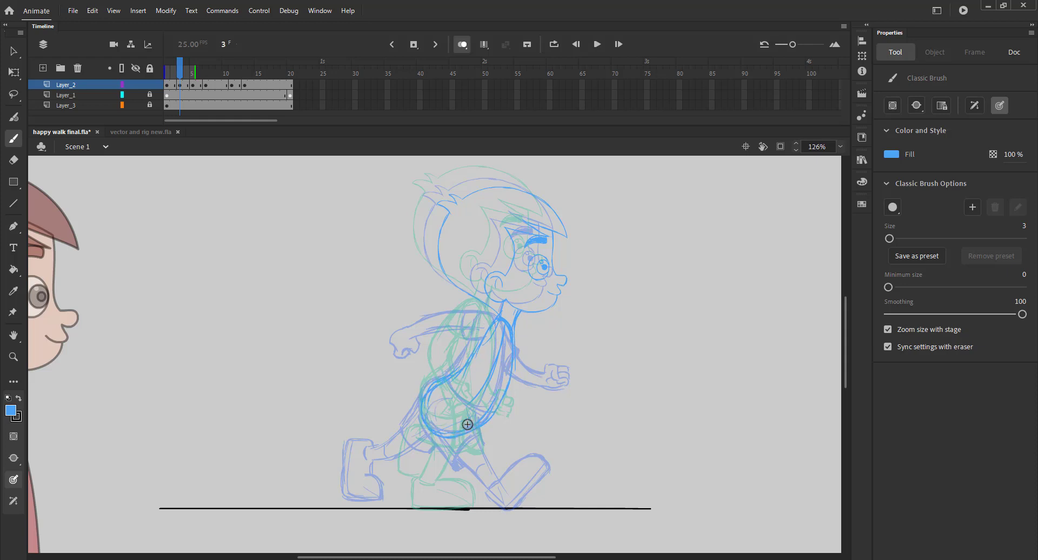
left_click_drag(444, 380, 483, 418)
mouse_move(177, 73)
left_mouse_down()
mouse_move(178, 84)
mouse_move(237, 79)
mouse_move(180, 82)
left_mouse_up()
left_click(462, 44)
key("alt+shift+o")
key("ctrl+a")
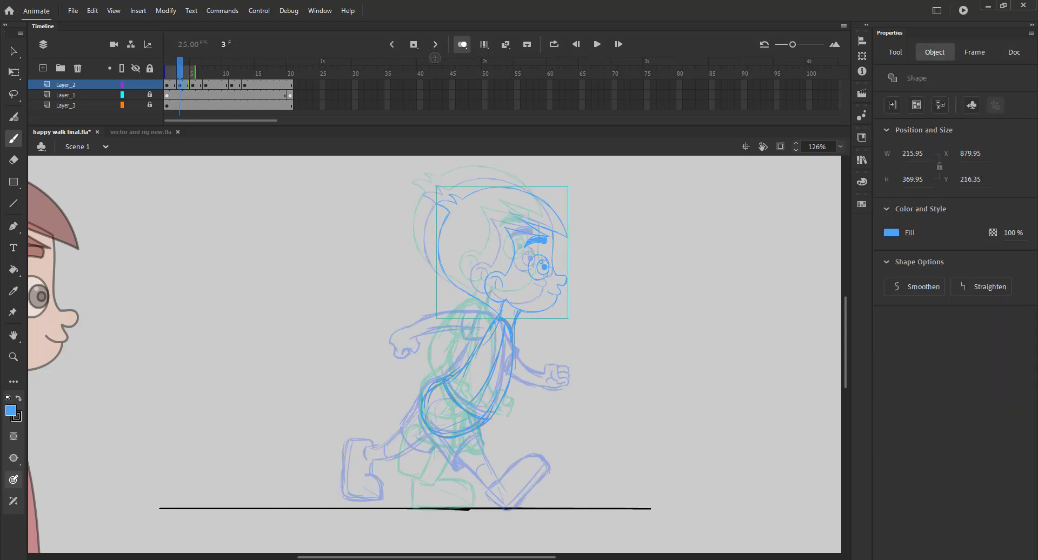
key("v")
left_click(376, 290)
left_click(472, 423)
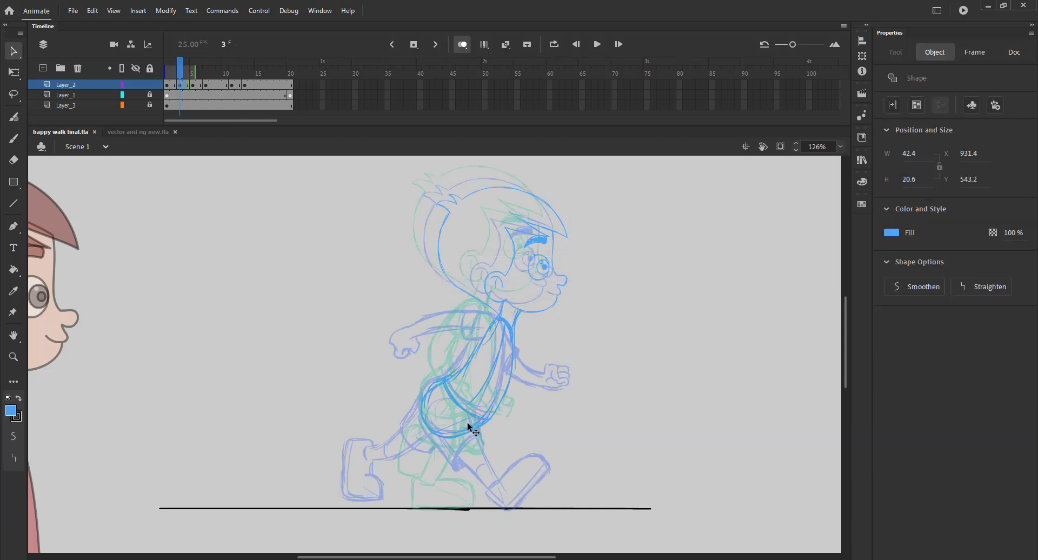
- Sketch the bent front leg with its shoe flat on the ground line at frame 3, save, and compare with the first pose
key("b")
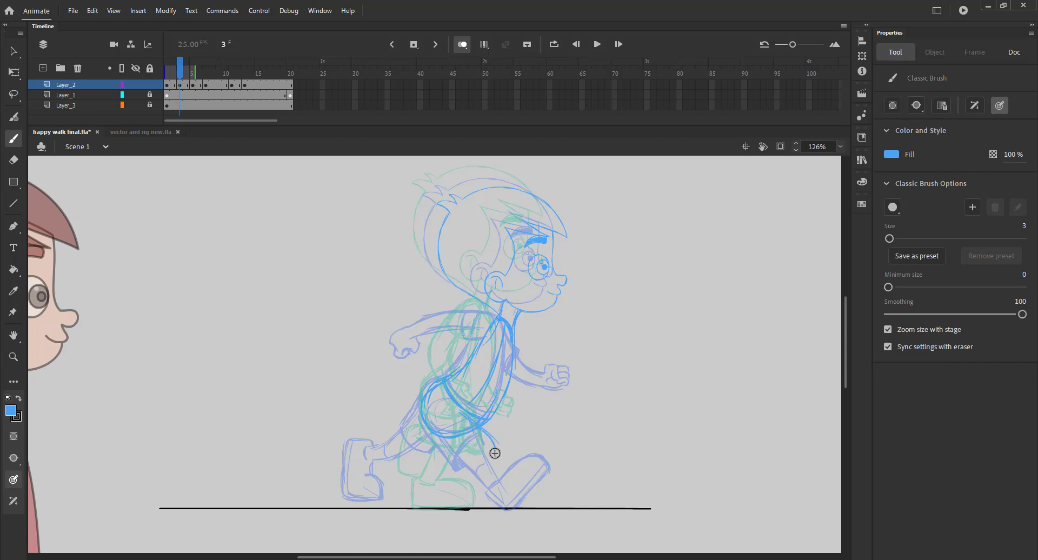
left_click_drag(484, 473, 480, 481)
key("ctrl+z")
key("ctrl+z")
mouse_move(486, 425)
left_mouse_down()
mouse_move(496, 442)
mouse_move(493, 483)
left_mouse_up()
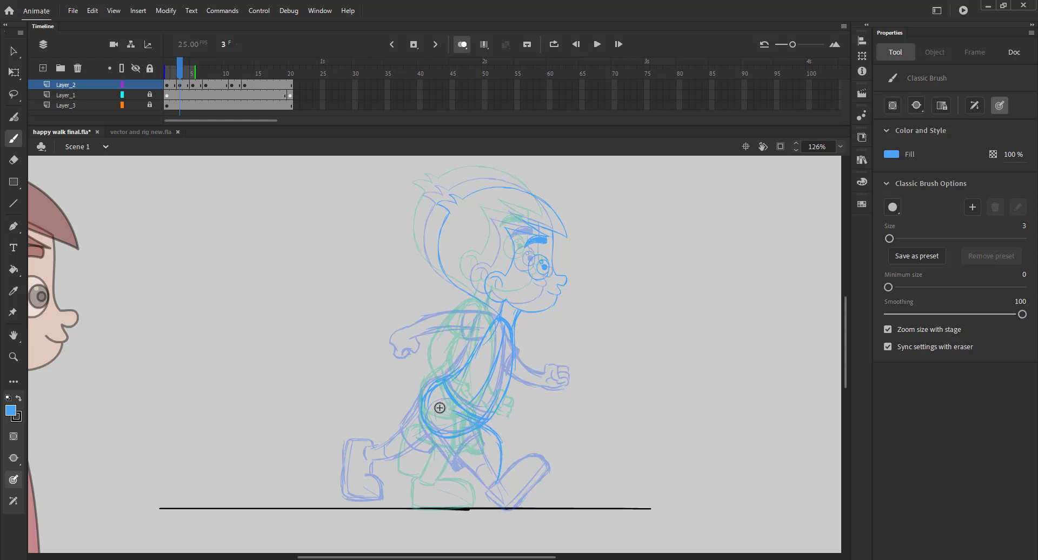
mouse_move(419, 405)
left_mouse_down()
mouse_move(429, 430)
mouse_move(476, 449)
mouse_move(482, 474)
mouse_move(501, 454)
mouse_move(488, 481)
mouse_move(504, 480)
mouse_move(485, 501)
mouse_move(516, 476)
mouse_move(544, 503)
mouse_move(503, 480)
mouse_move(533, 481)
mouse_move(545, 507)
left_mouse_up()
key("ctrl+z")
left_click_drag(481, 507, 560, 509)
key("ctrl+s")
left_click(173, 78)
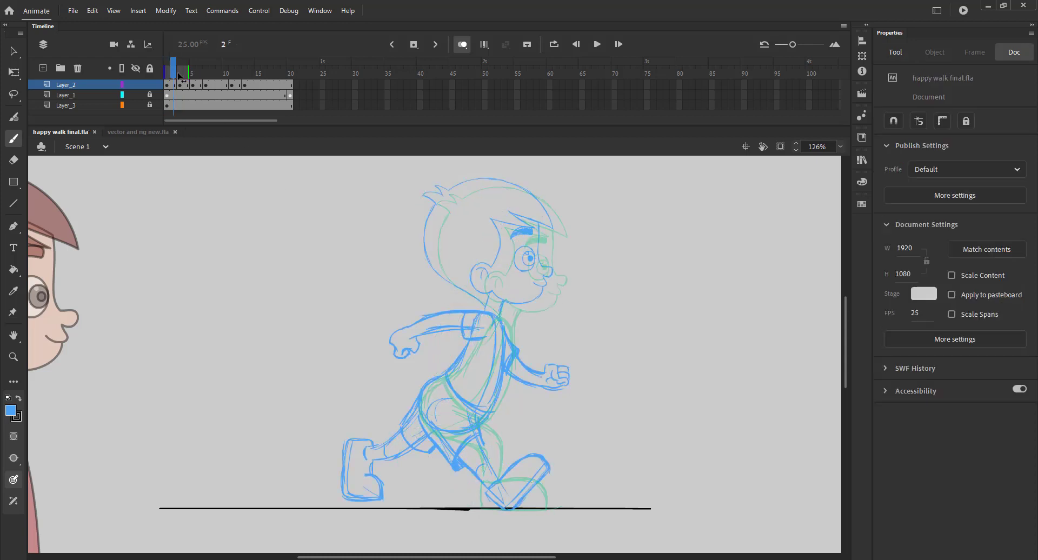
mouse_move(173, 78)
left_mouse_down()
mouse_move(205, 82)
mouse_move(179, 88)
left_mouse_up()
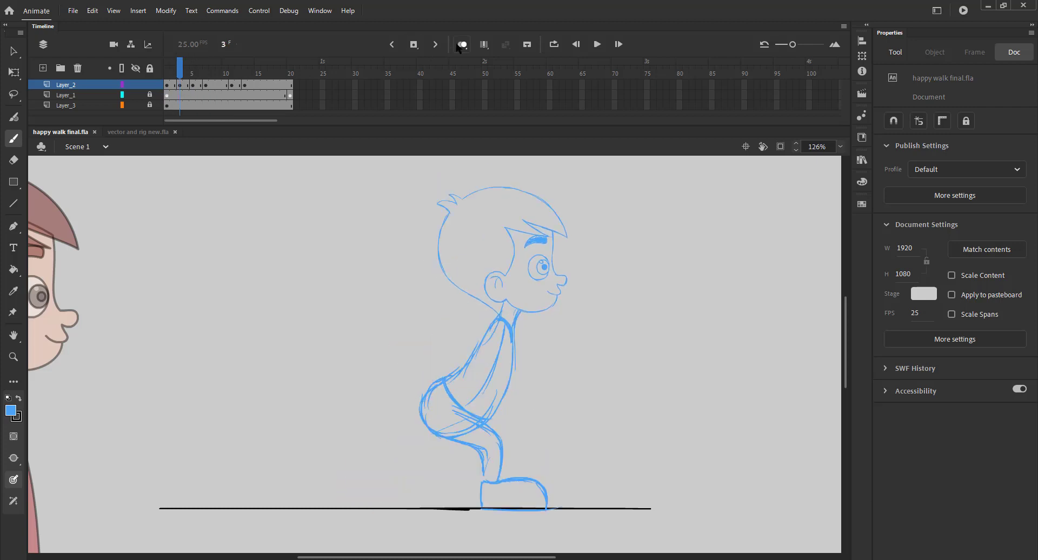
left_click(461, 44)
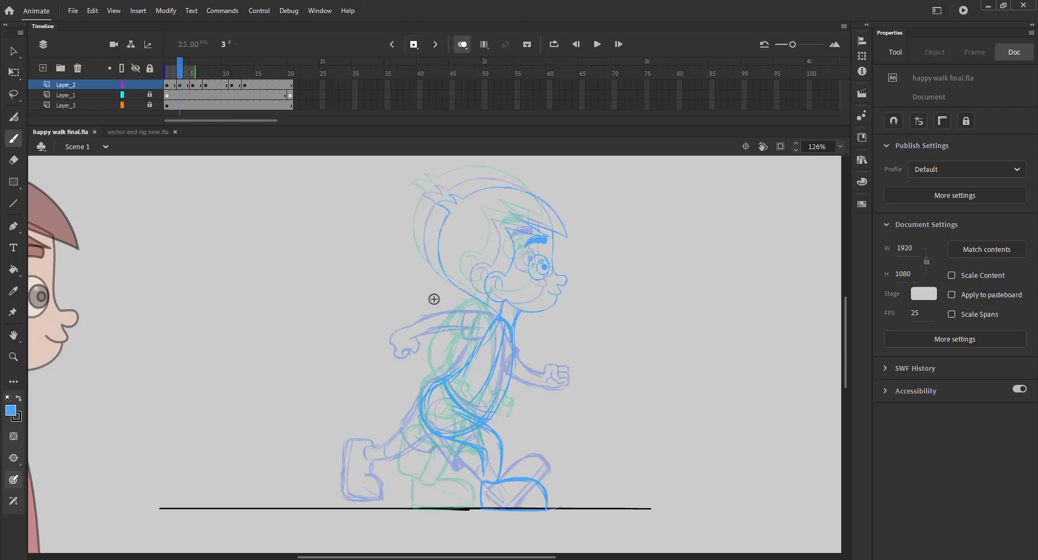
- Sketch the rear leg kicked back with its shoe lifted off the ground for the frame 3 pose, then save
left_click(436, 435)
left_click_drag(419, 419, 406, 449)
mouse_move(438, 439)
left_mouse_down()
mouse_move(410, 460)
mouse_move(387, 438)
mouse_move(399, 463)
left_mouse_up()
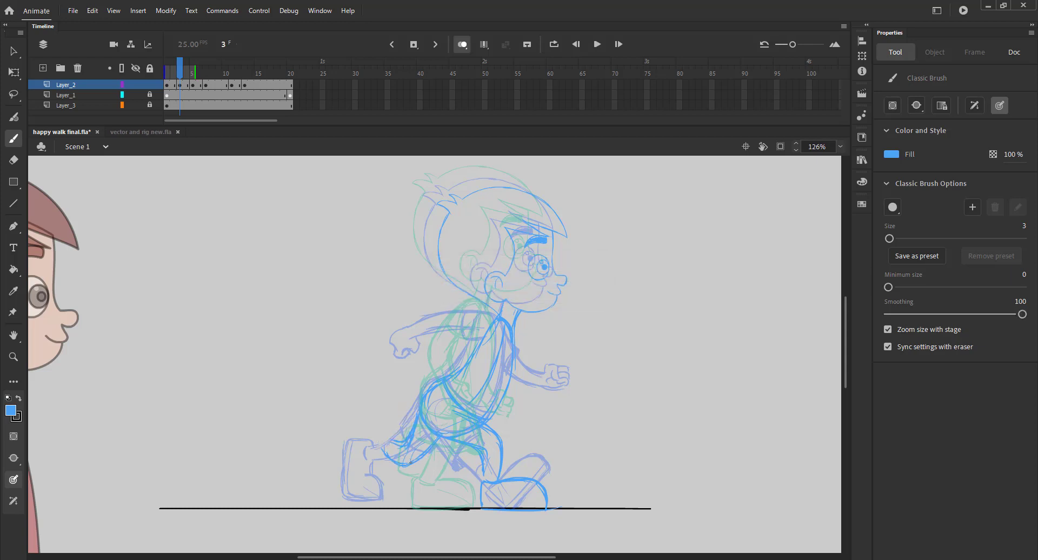
mouse_move(410, 463)
left_mouse_down()
mouse_move(390, 454)
mouse_move(396, 439)
left_mouse_up()
left_click_drag(390, 433, 377, 425)
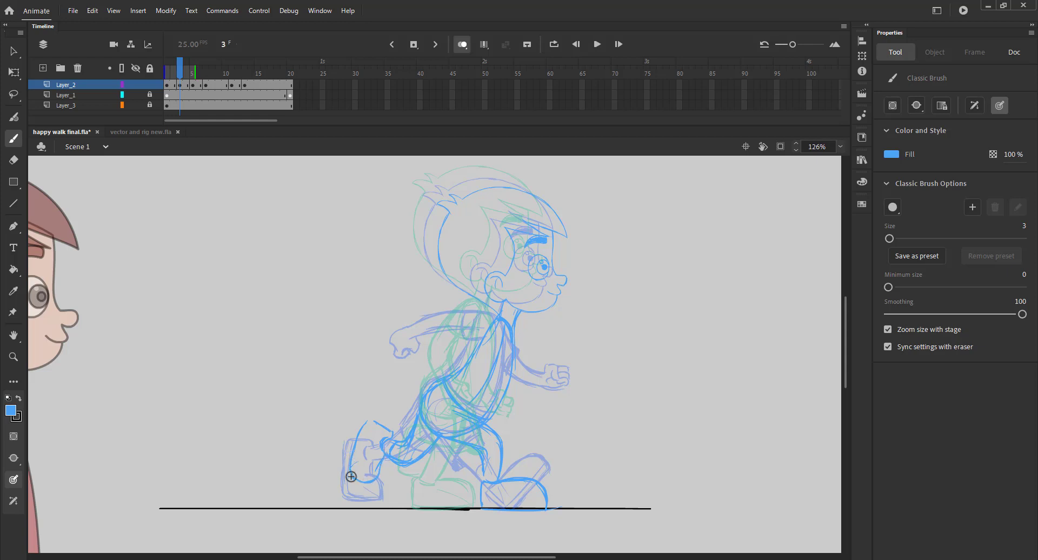
key("ctrl+s")
- Sketch the backward-swung arm, the bent front arm with its fist, and the front shorts leg at frame 3, then save
mouse_move(502, 322)
left_mouse_down()
mouse_move(427, 357)
mouse_move(441, 349)
mouse_move(411, 388)
mouse_move(402, 375)
mouse_move(414, 394)
left_mouse_up()
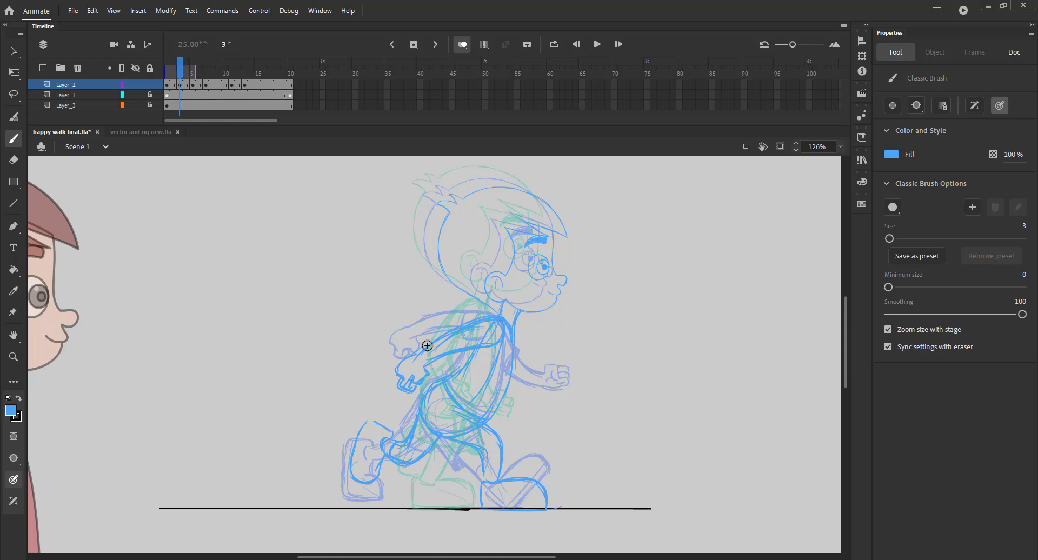
left_click_drag(457, 334, 523, 392)
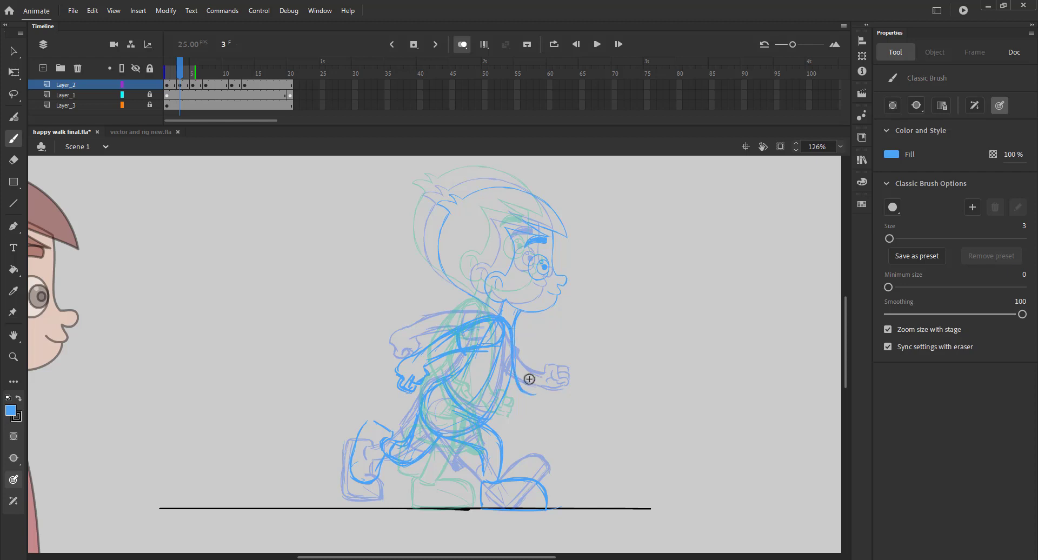
mouse_move(513, 355)
left_mouse_down()
mouse_move(534, 394)
mouse_move(504, 392)
mouse_move(533, 406)
left_mouse_up()
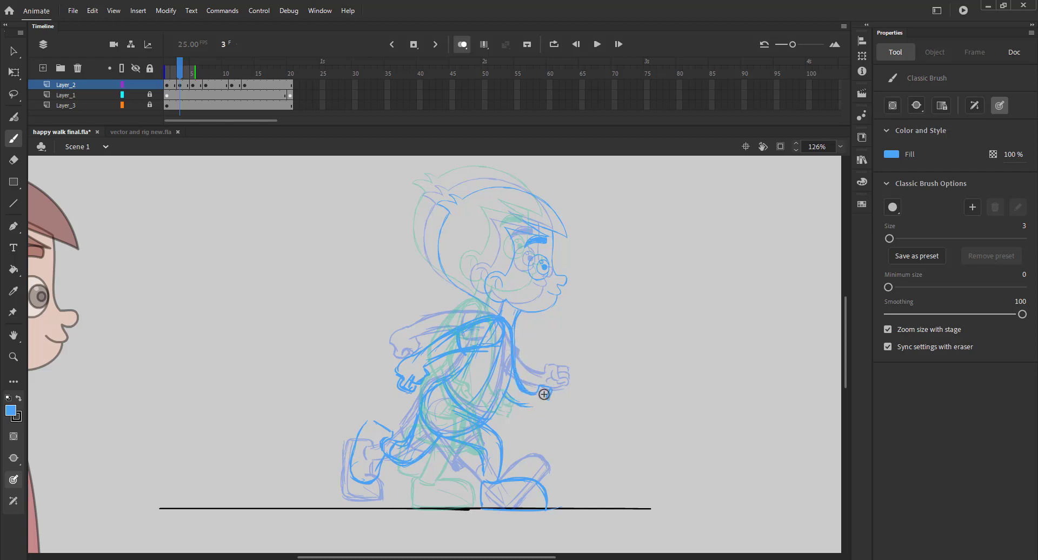
mouse_move(544, 394)
left_mouse_down()
mouse_move(553, 413)
mouse_move(533, 405)
left_mouse_up()
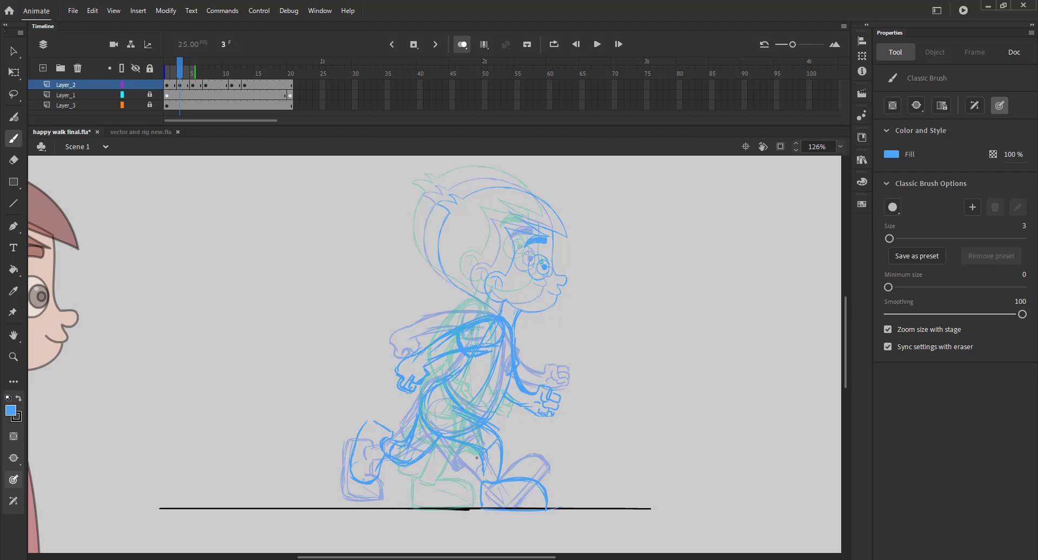
mouse_move(476, 457)
left_mouse_down()
mouse_move(422, 415)
mouse_move(438, 436)
mouse_move(429, 438)
mouse_move(465, 453)
mouse_move(404, 437)
mouse_move(486, 492)
left_mouse_up()
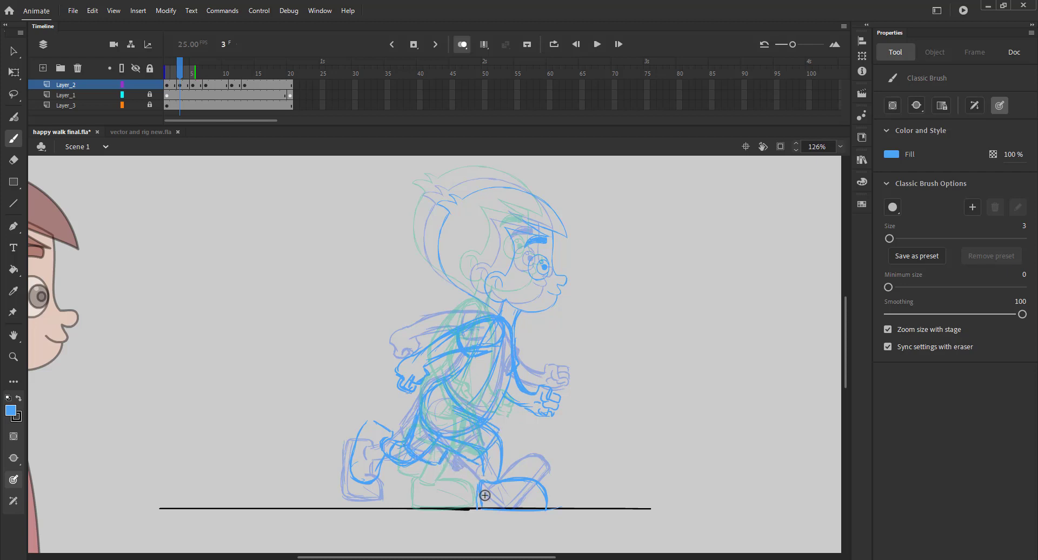
key("ctrl+s")
- Add an empty keyframe at frame 4 on Layer_2, paste the frame 3 head in place, and save
left_click(462, 45)
mouse_move(180, 71)
left_mouse_down()
mouse_move(166, 71)
mouse_move(226, 73)
mouse_move(172, 75)
mouse_move(222, 74)
mouse_move(186, 84)
left_mouse_up()
left_click(186, 85)
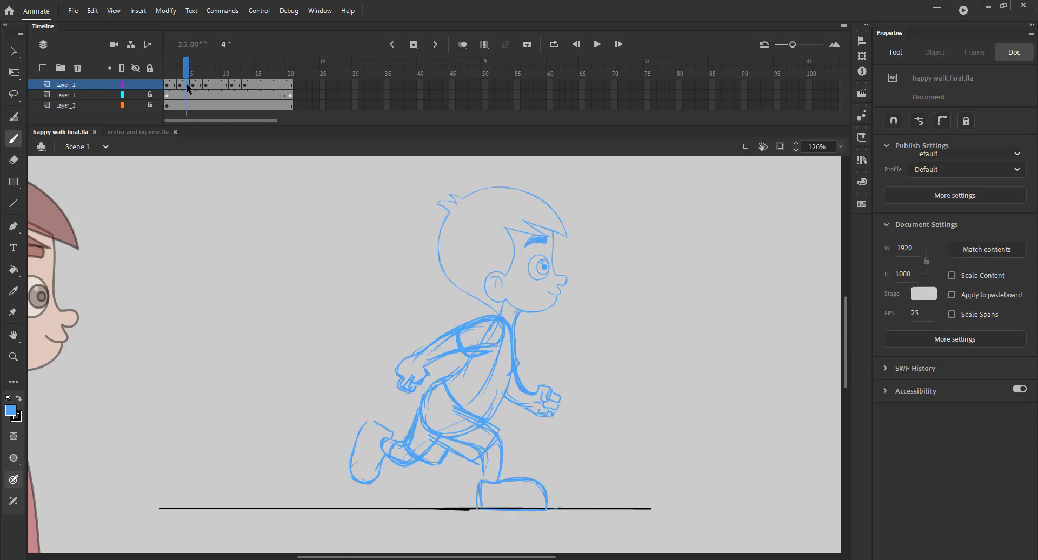
key("comma")
left_click(462, 44)
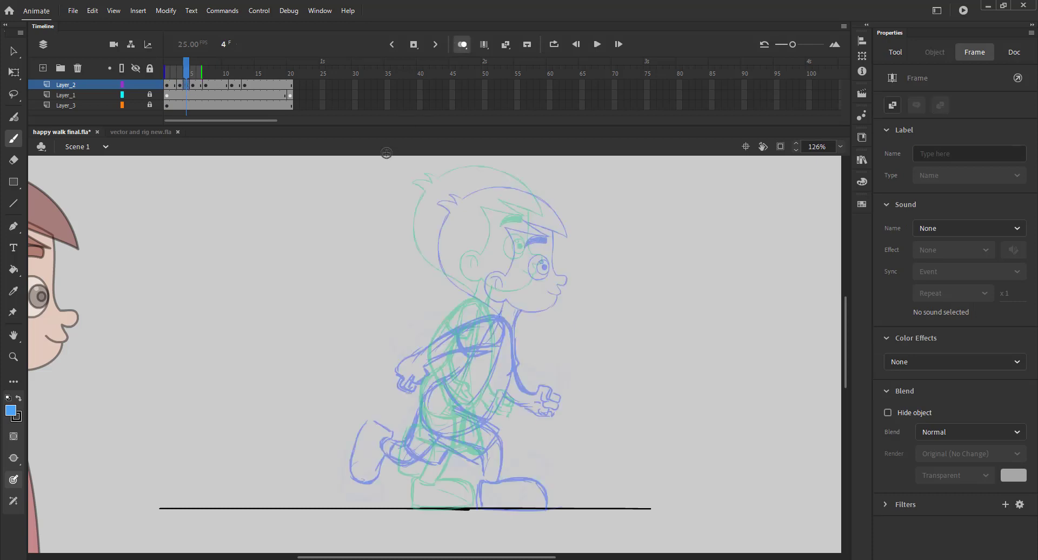
key("v")
left_click(424, 248)
left_click(439, 249)
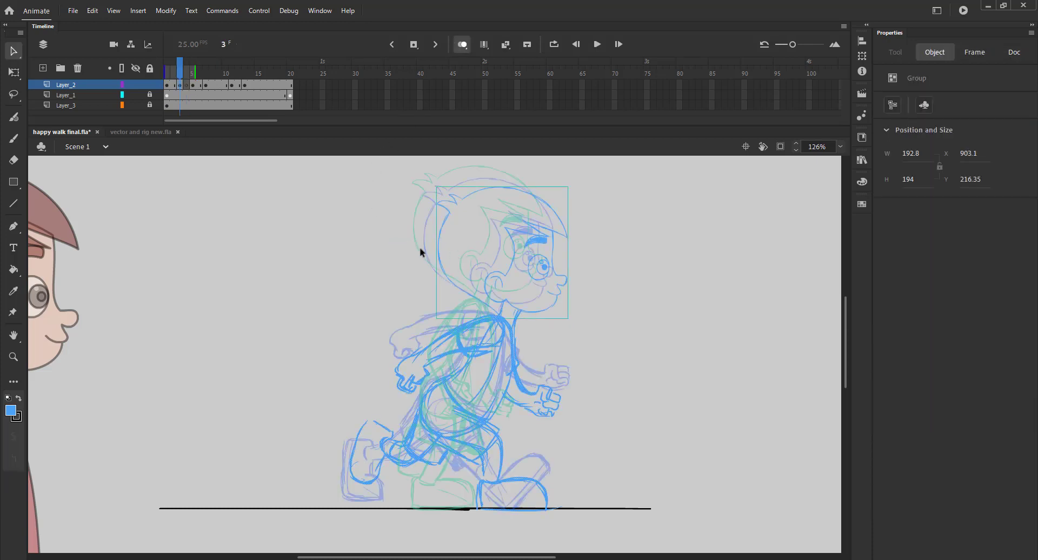
left_click(337, 236)
key("F7")
key("ctrl+shift+v")
left_click(324, 232)
key("ctrl+s")
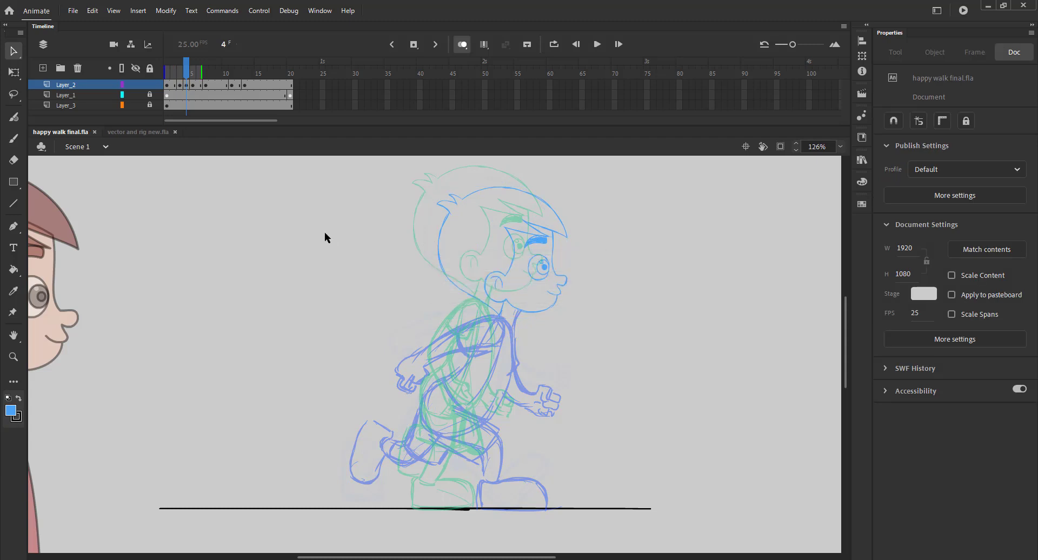
- Narrow the onion skin range around frame 4 and trace the torso, hips and kicked-back rear leg with its shoe
left_click_drag(165, 72, 181, 71)
key("b")
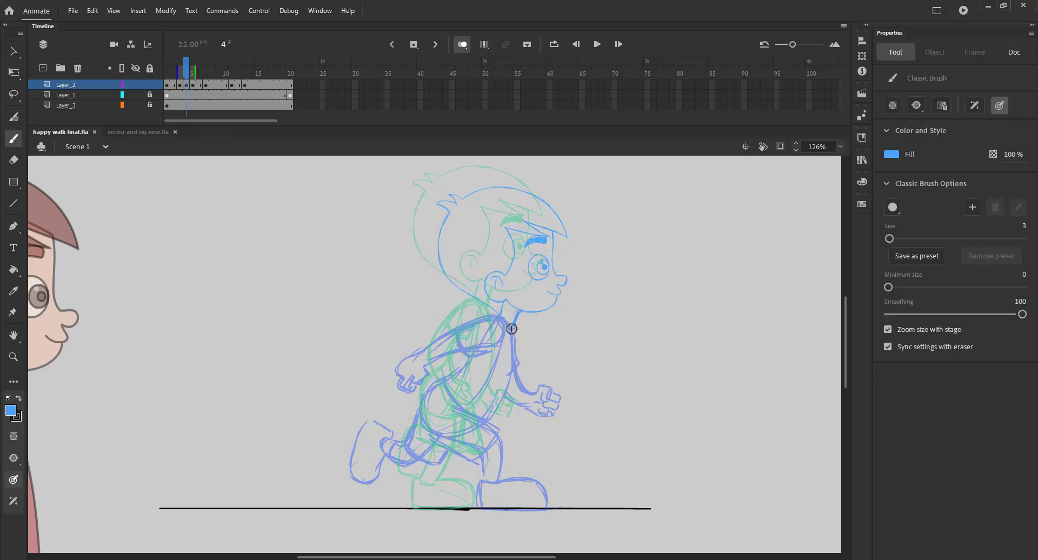
mouse_move(491, 329)
left_mouse_down()
mouse_move(438, 382)
mouse_move(436, 429)
mouse_move(469, 433)
left_mouse_up()
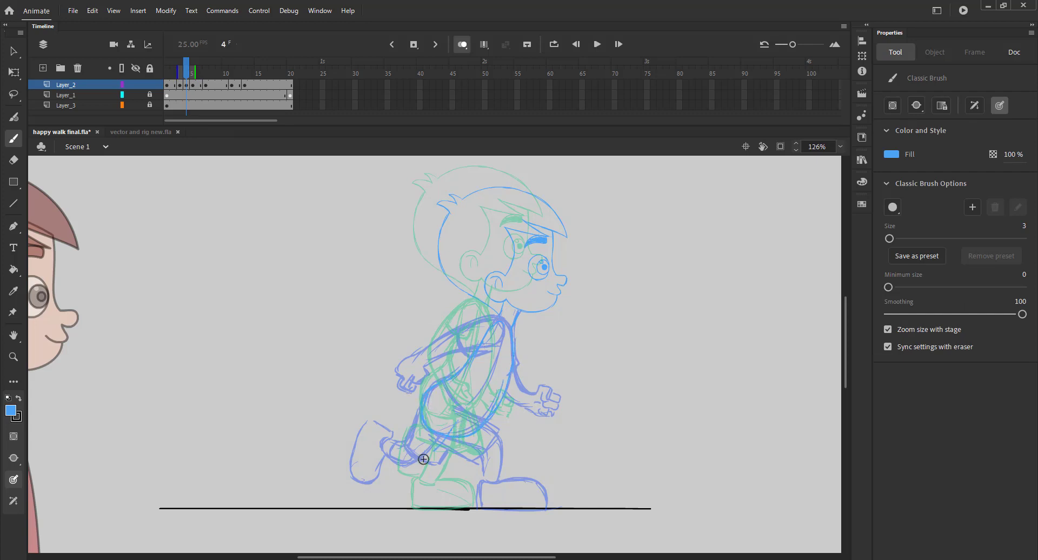
mouse_move(418, 440)
left_mouse_down()
mouse_move(422, 461)
mouse_move(384, 453)
mouse_move(409, 439)
mouse_move(368, 427)
mouse_move(362, 438)
mouse_move(379, 478)
left_mouse_up()
left_click_drag(370, 423, 393, 439)
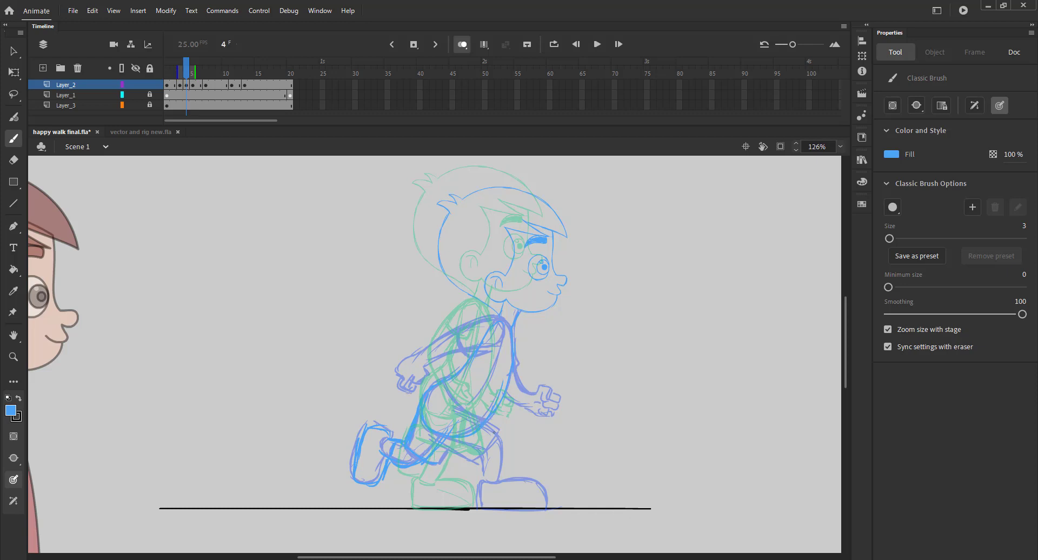
- Limit onion skin to the preceding pose and trace the front leg, shorts hems and flat shoe at frame 4
left_click_drag(489, 430, 495, 472)
left_click_drag(196, 71, 187, 71)
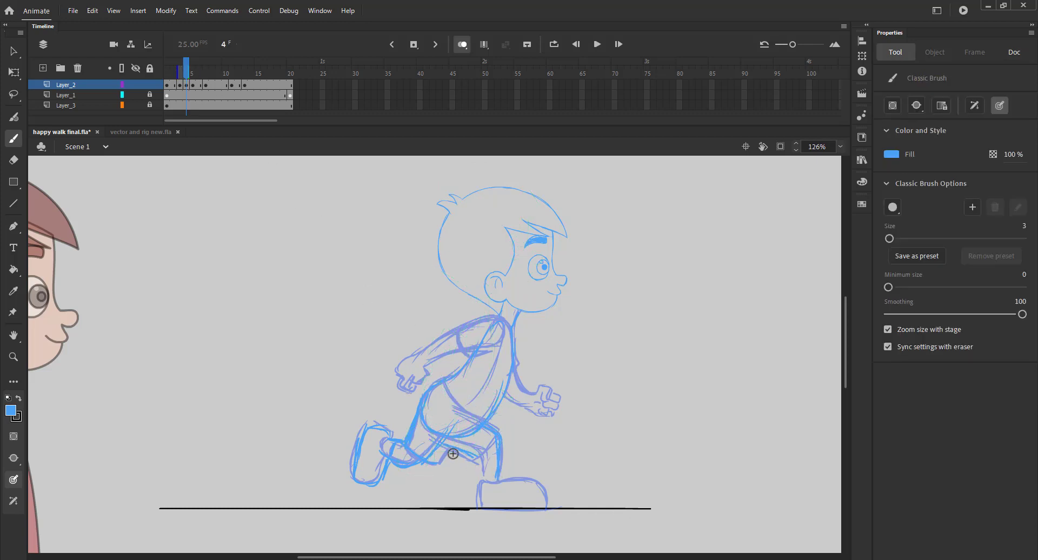
mouse_move(465, 427)
left_mouse_down()
mouse_move(449, 459)
mouse_move(422, 459)
left_mouse_up()
mouse_move(412, 453)
left_mouse_down()
mouse_move(436, 466)
mouse_move(422, 449)
mouse_move(457, 456)
mouse_move(496, 435)
mouse_move(478, 497)
left_mouse_up()
left_click_drag(544, 501, 485, 506)
- Draw the front arm overlapping the torso and the rear arm behind it at frame 4, with sleeves and hands, and save
mouse_move(496, 322)
left_mouse_down()
mouse_move(478, 340)
mouse_move(496, 362)
mouse_move(534, 404)
mouse_move(559, 392)
left_mouse_up()
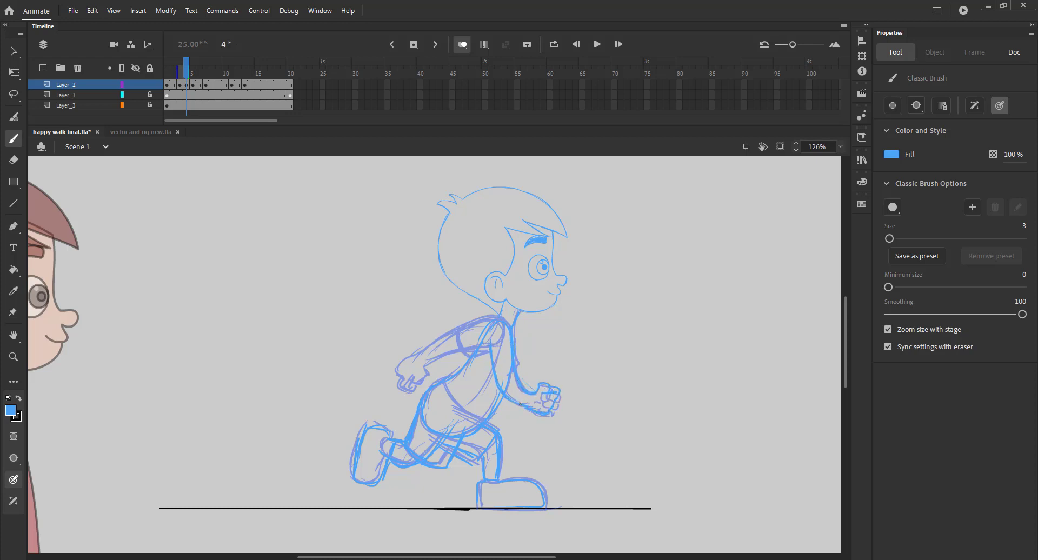
left_click_drag(518, 365, 497, 361)
left_click_drag(496, 323, 421, 362)
left_click_drag(424, 361, 401, 369)
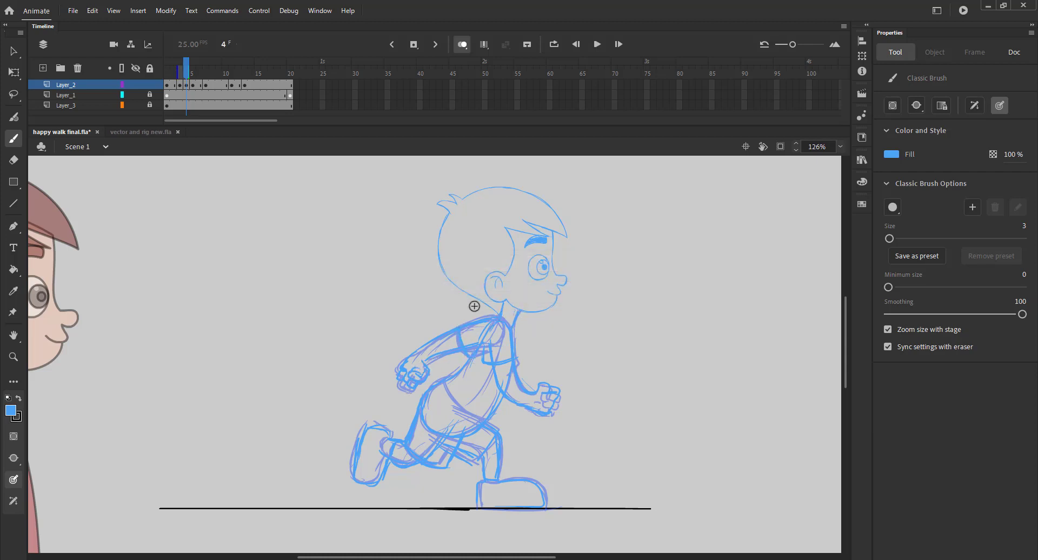
key("ctrl+s")
left_click_drag(448, 455, 452, 462)
- Turn off onion skin, move the frame 4 pose to frame 9 on Layer_2, and play the walk
left_click(458, 45)
left_click(187, 87)
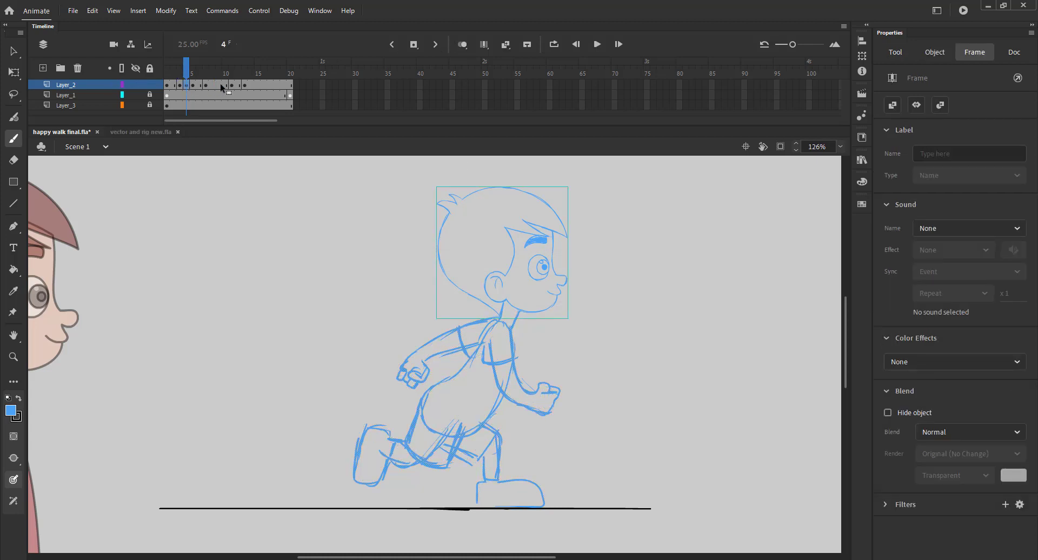
key("Return")
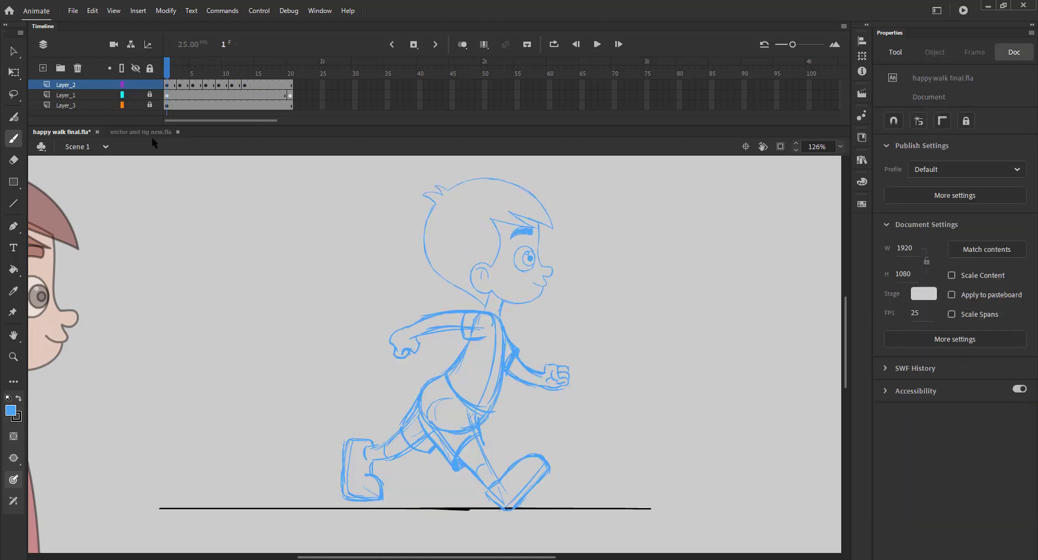
left_click(172, 75)
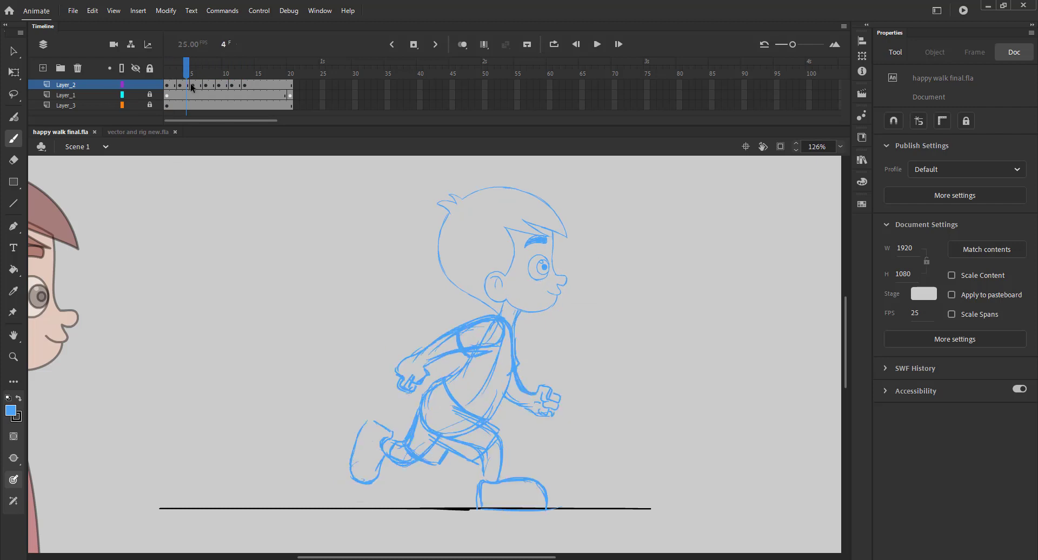
- Respace the following Layer_2 poses to frames 7, 9, 11, 15 and 17, add empty keyframes at frames 5 and 13, and save
left_click_drag(192, 86, 269, 86)
left_click(191, 84)
key("F7")
left_click_drag(253, 77, 206, 82)
left_click(244, 86)
key("F7")
key("ctrl+s")
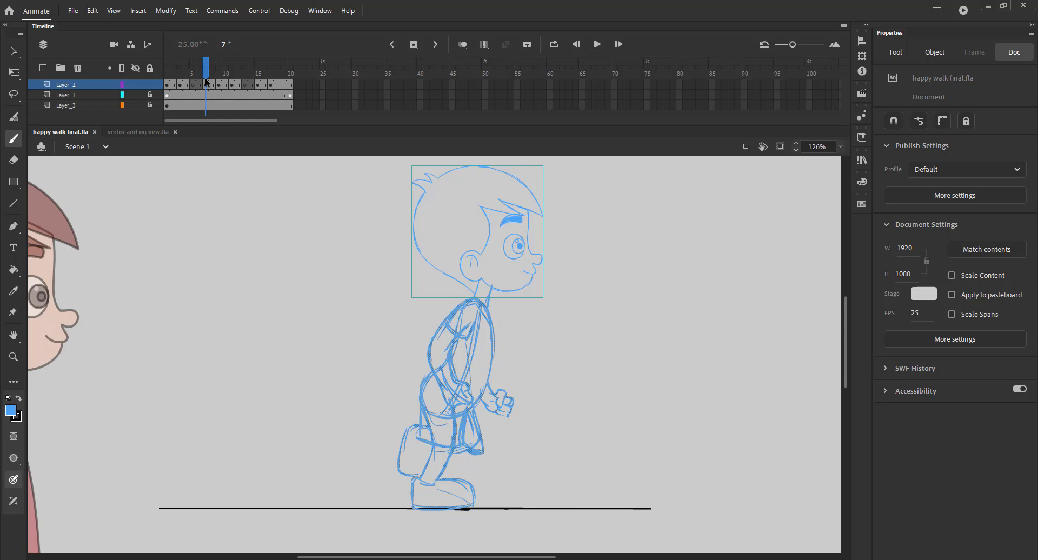
- Respace Layer_2 so the second step's poses start on frames 11, 13 and 17, with empty keyframes at frames 9 and 19
left_click(214, 86)
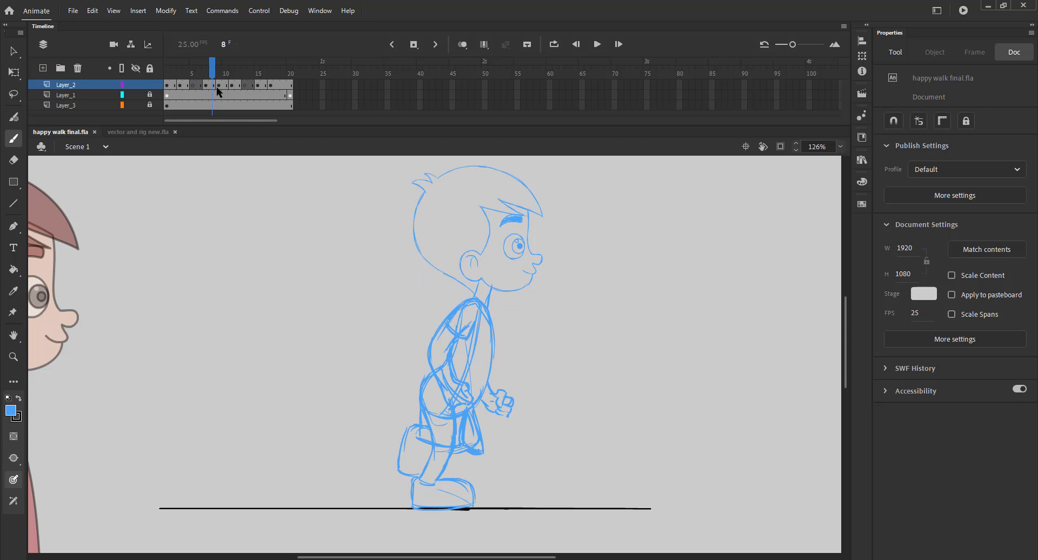
key("F5")
key("F5")
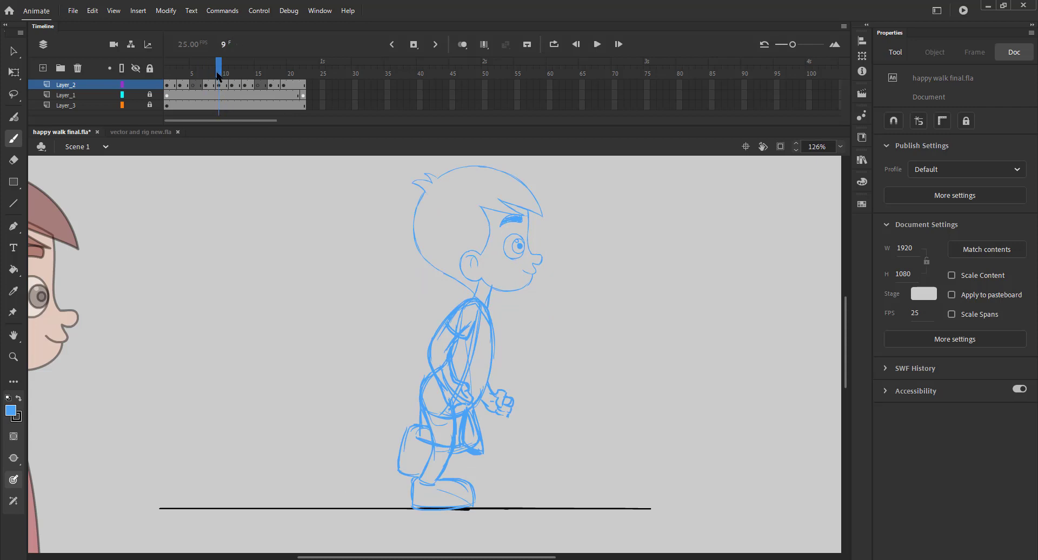
left_click_drag(218, 75, 345, 110)
key("F5")
key("F5")
key("F7")
- Remove all frames past 20 from the three layers and save the file
key("z")
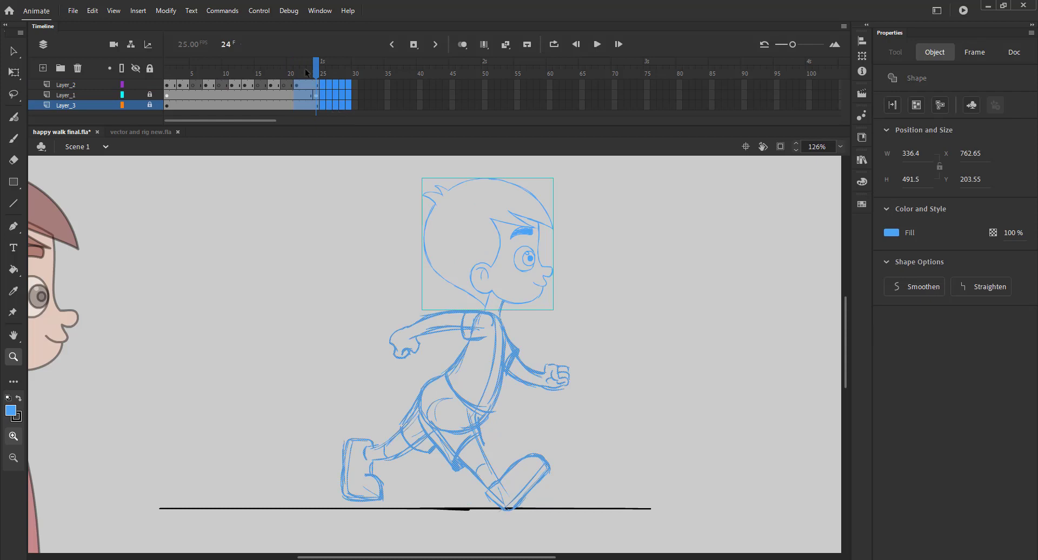
key("shift+F5")
left_click_drag(292, 73, 219, 79)
key("ctrl+s")
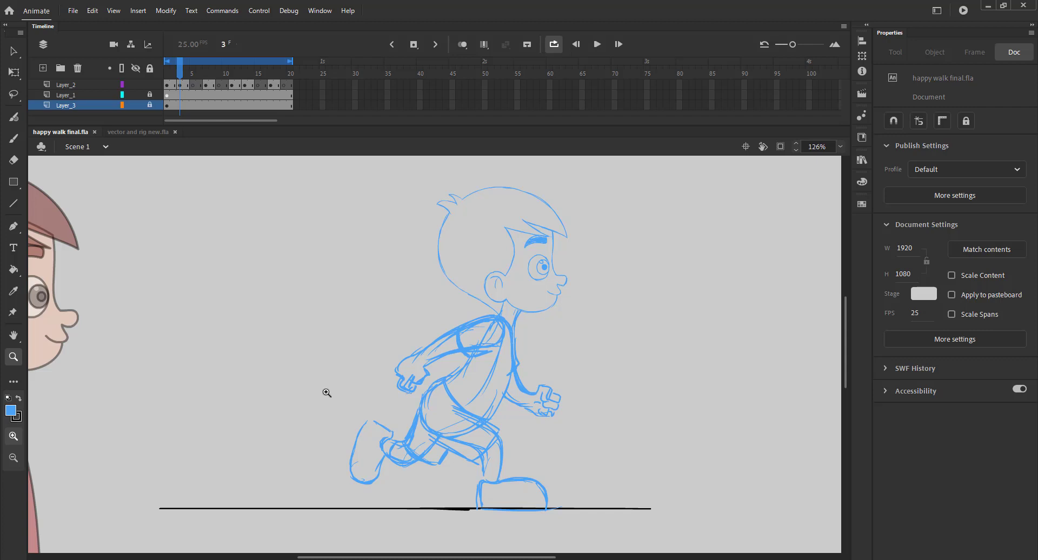
- Fit the stage in view and play the walk to check the new spacing
key("ctrl+2")
key("Return")
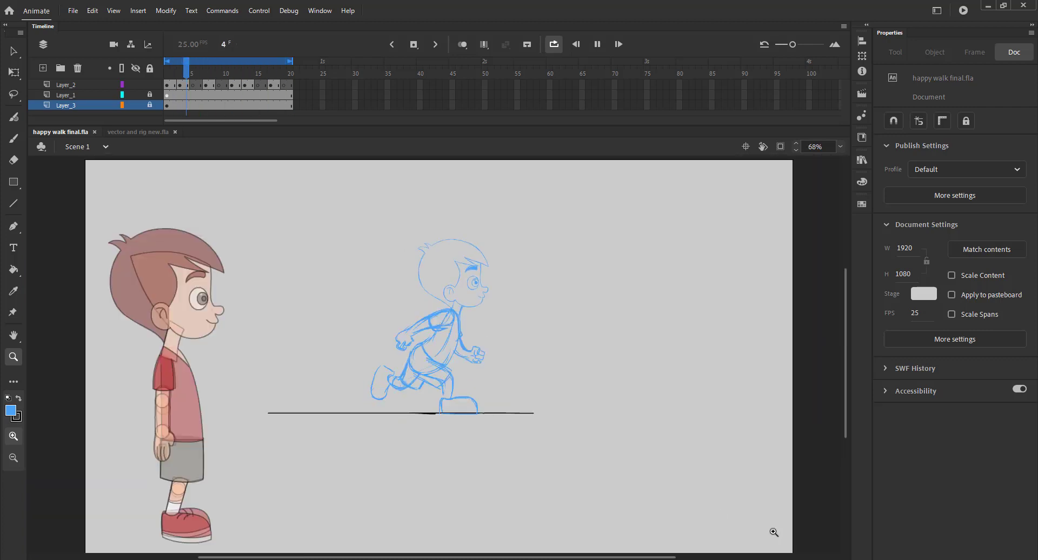
key("Return")
- Tilt the boy's head slightly backward around the neck base in the down pose at frame 3
mouse_move(195, 68)
left_mouse_down()
mouse_move(166, 71)
mouse_move(181, 73)
left_mouse_up()
left_click_drag(311, 223, 565, 436)
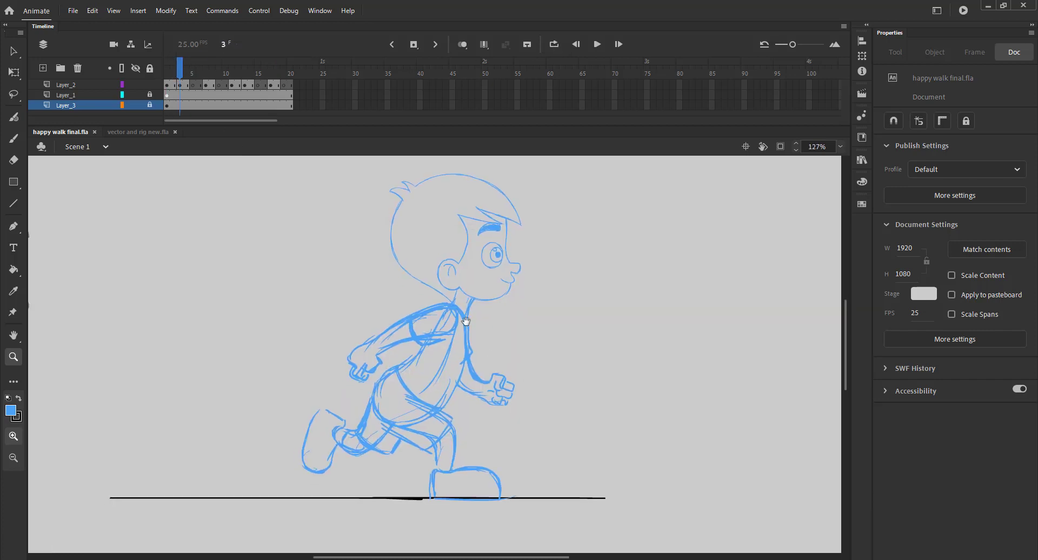
key("v")
left_click(440, 262)
key("q")
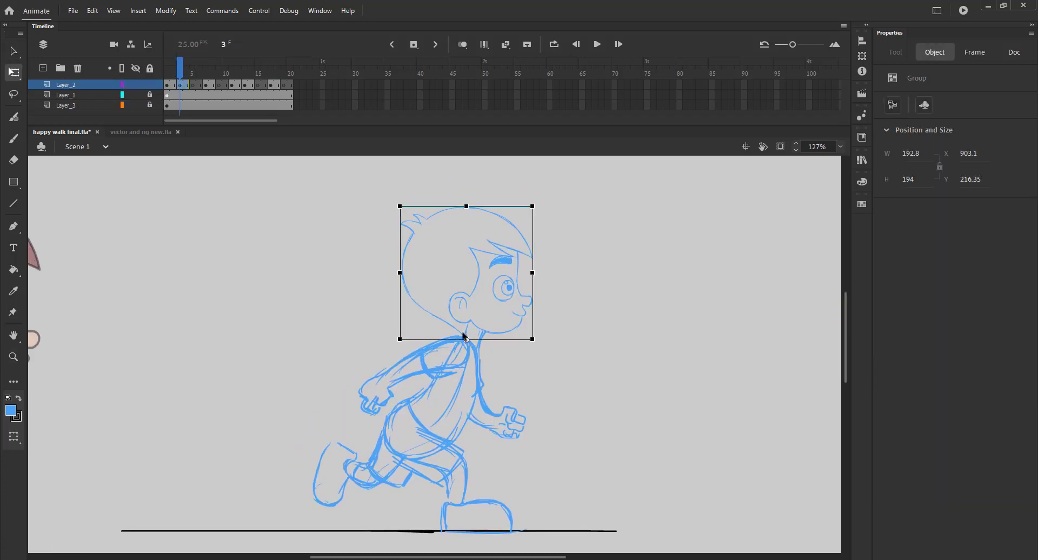
left_click_drag(389, 211, 351, 250)
key("c")
key("v")
left_click(398, 275)
left_click(70, 85)
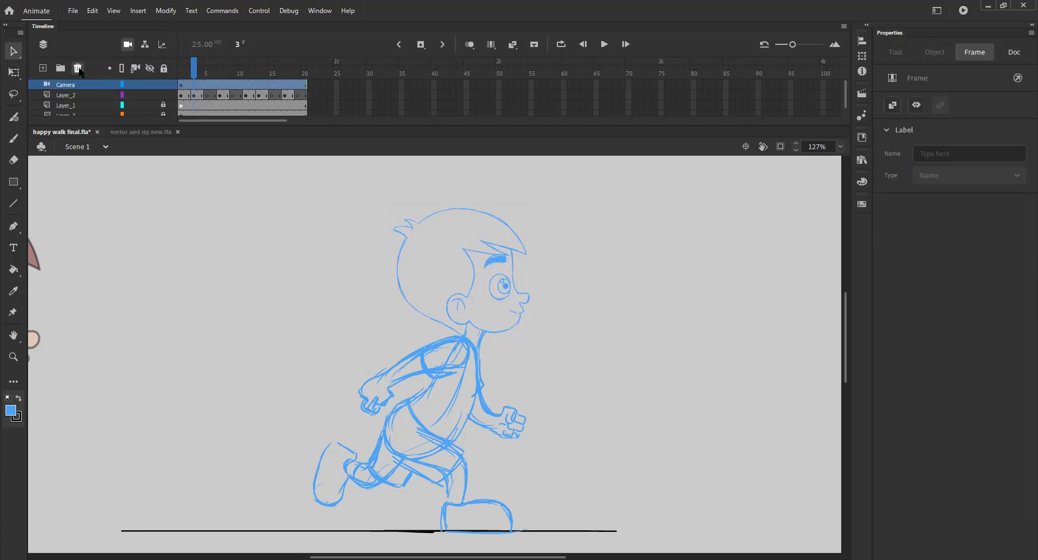
left_click(77, 68)
- Replace the head in the frame 13 down pose with a copy of frame 3's tilted head pasted in place, and save
left_click(437, 275)
left_click(344, 254)
left_click_drag(213, 69, 258, 69)
key("ctrl+a")
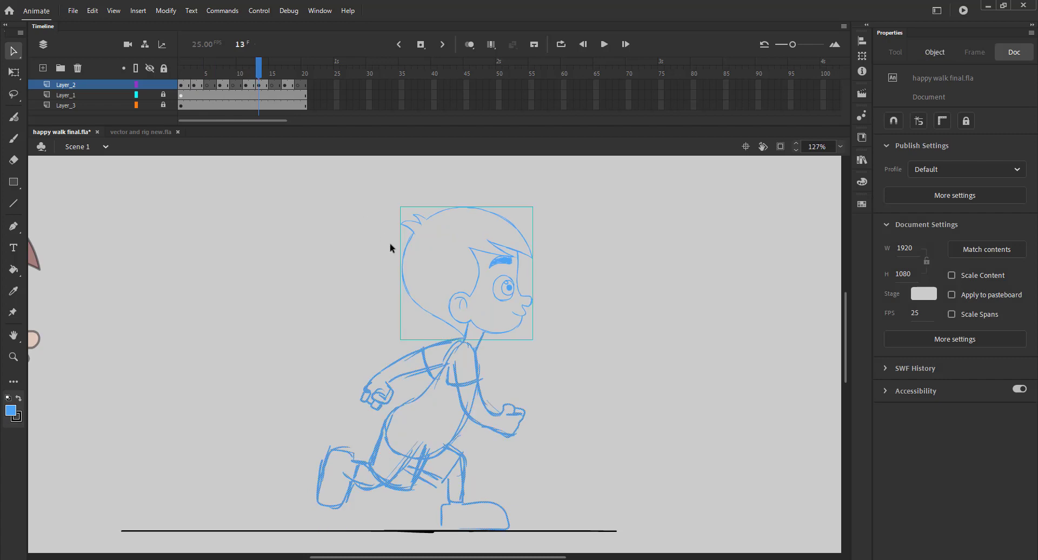
key("Delete")
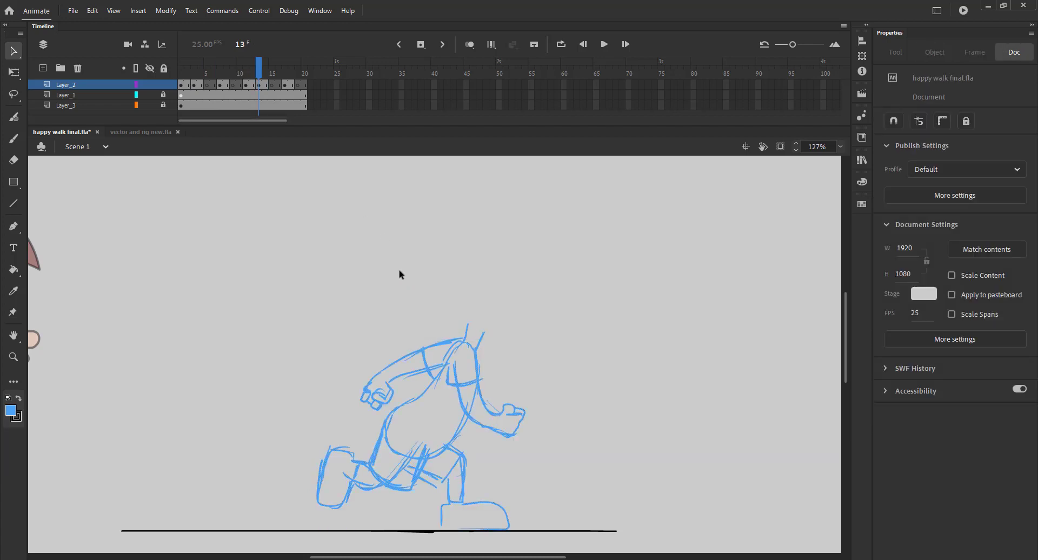
key("ctrl+s")
key("Return")
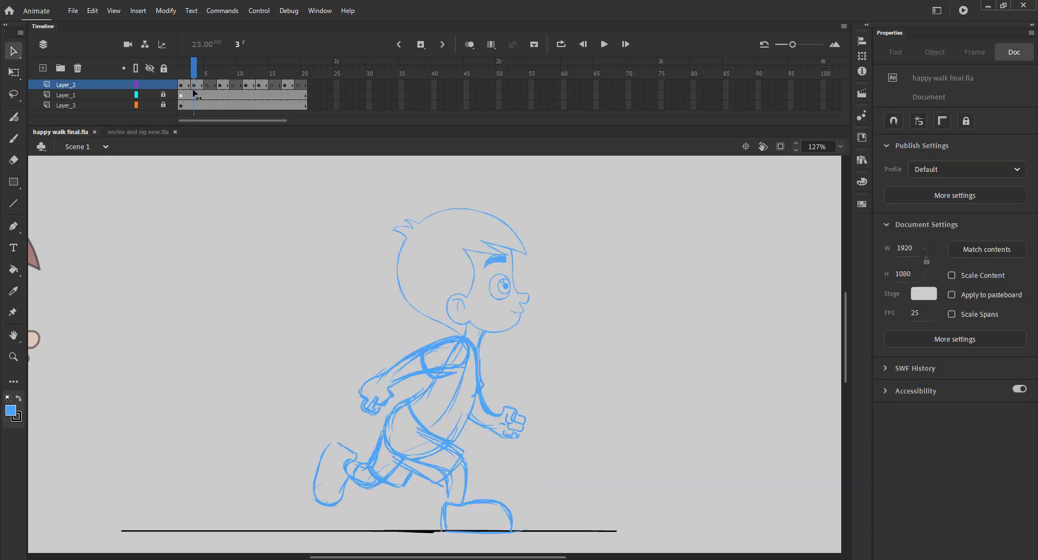
- Tilt the head slightly forward around the neck base in the passing pose at frame 7 and reinforce the front neck line
left_click(407, 251)
key("q")
left_click_drag(441, 251, 445, 316)
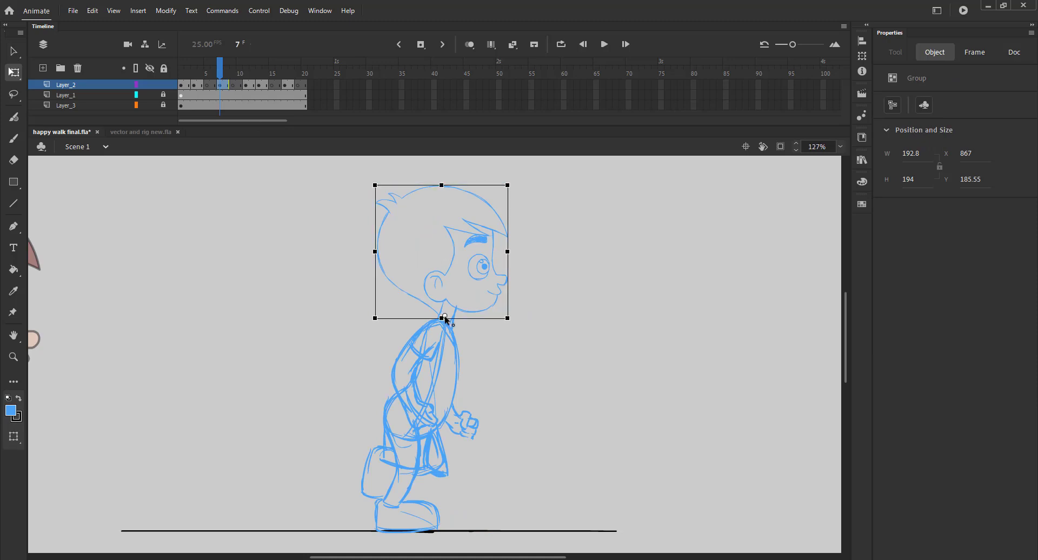
mouse_move(371, 189)
left_mouse_down()
mouse_move(382, 169)
mouse_move(373, 173)
left_mouse_up()
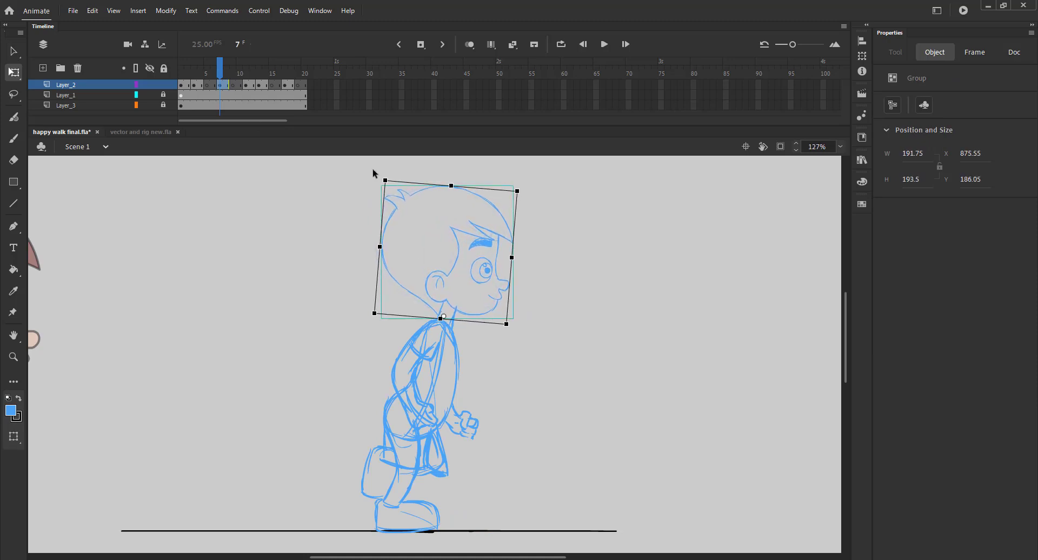
left_click(348, 212)
key("b")
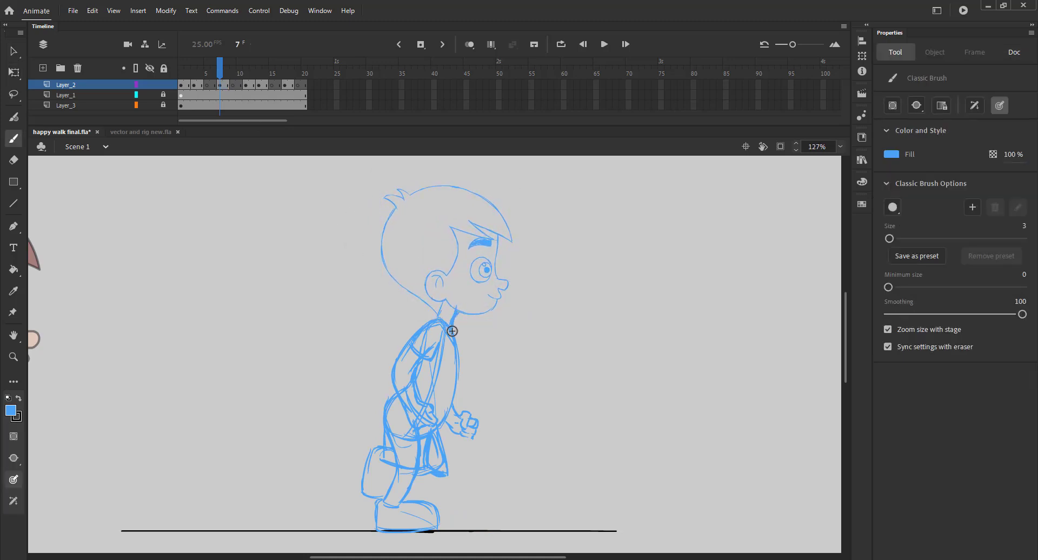
- Replace the head in the frame 17 passing pose with a copy of frame 7's tilted head pasted in place, and save
key("v")
left_click(454, 255)
left_click_drag(234, 73, 285, 75)
left_click_drag(340, 208, 425, 259)
key("Delete")
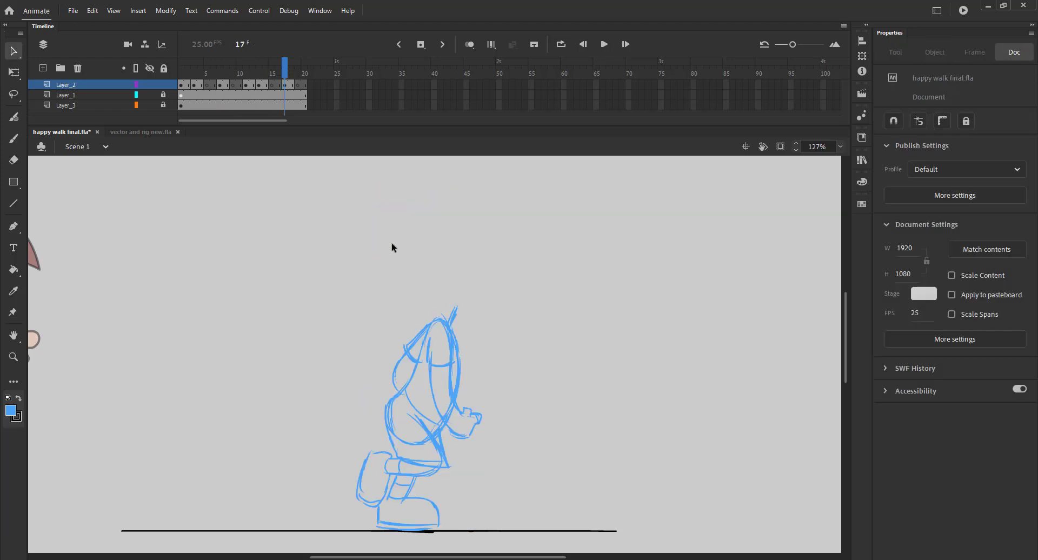
key("ctrl+shift+v")
key("ctrl+s")
- Tilt the head very slightly backward around the neck base in the contact pose at frame 1
left_click_drag(284, 70, 180, 80)
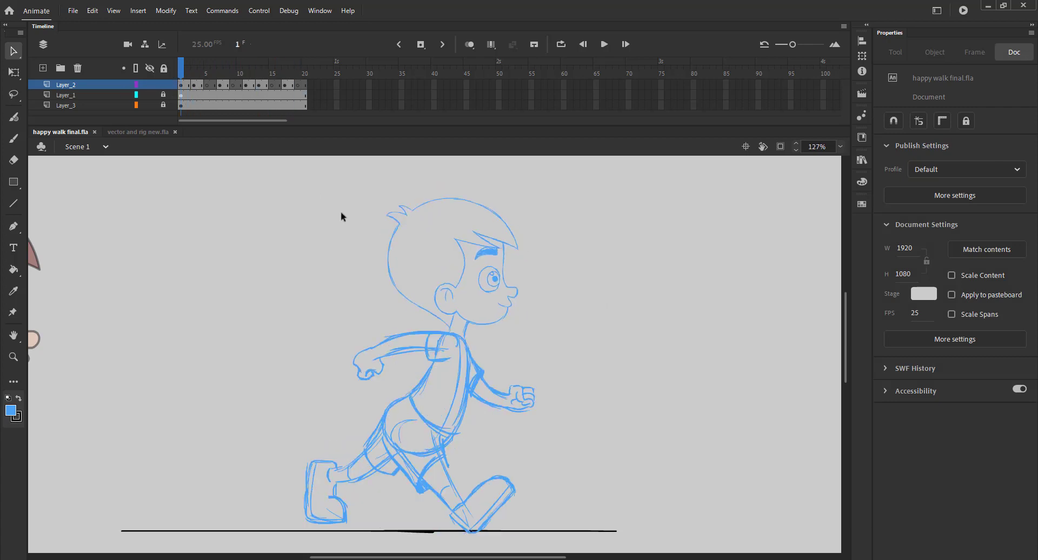
left_click(431, 269)
key("q")
left_click_drag(382, 196, 377, 201)
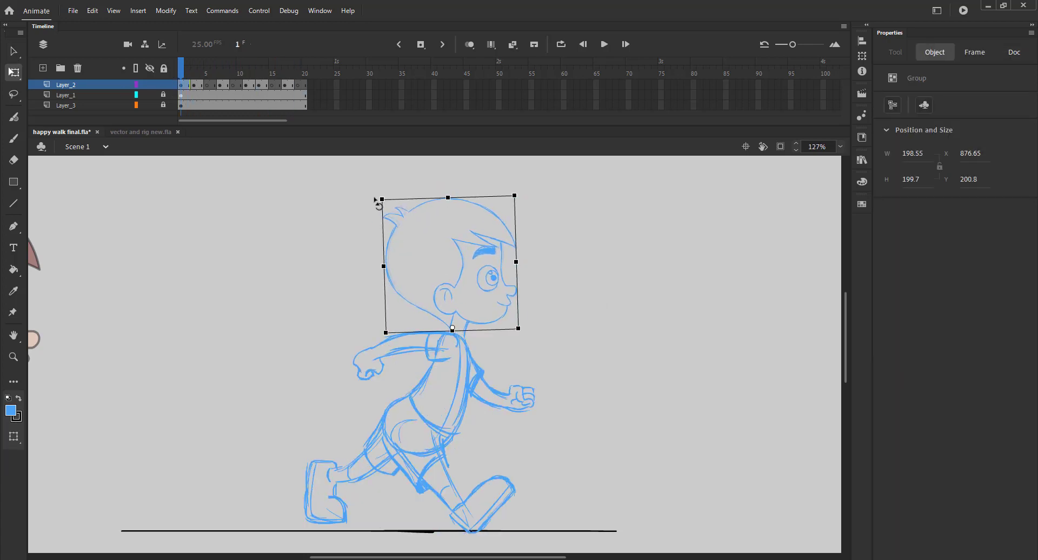
left_click(298, 244)
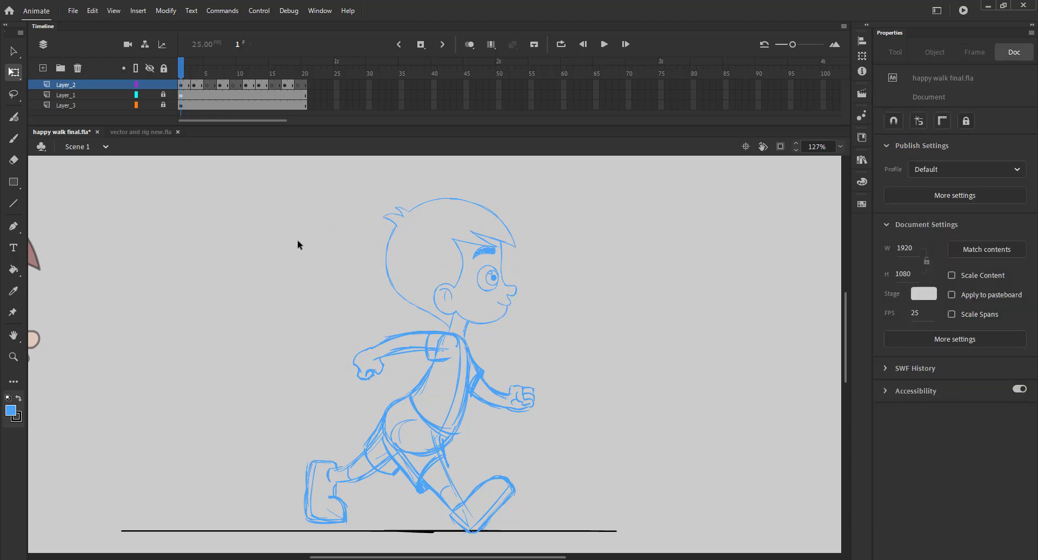
- Replace the head in the frame 11 contact pose with a copy of frame 1's tilted head pasted in place, and save
key("Return")
key("period")
key("period")
left_click(410, 264)
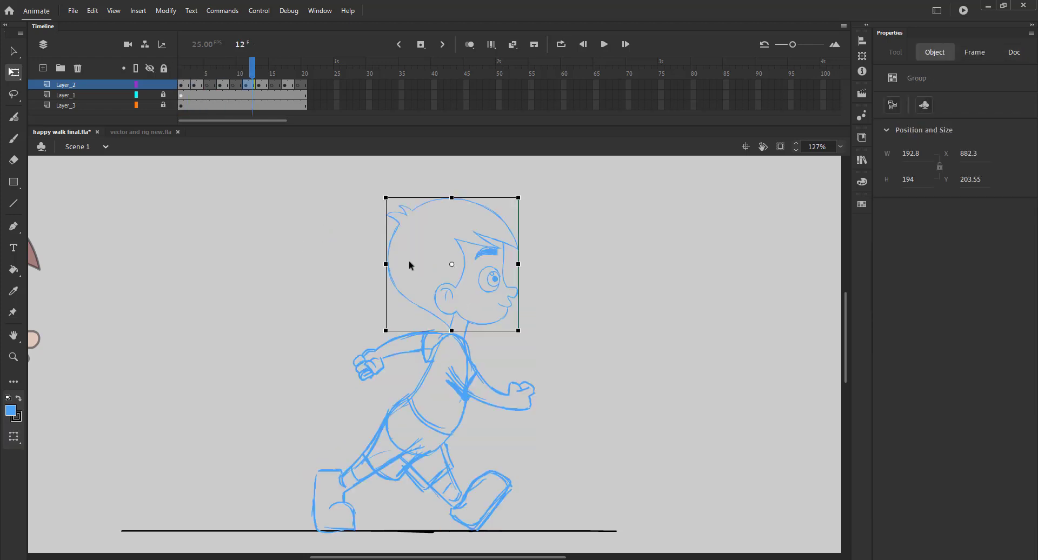
key("Delete")
key("ctrl+shift+v")
key("Return")
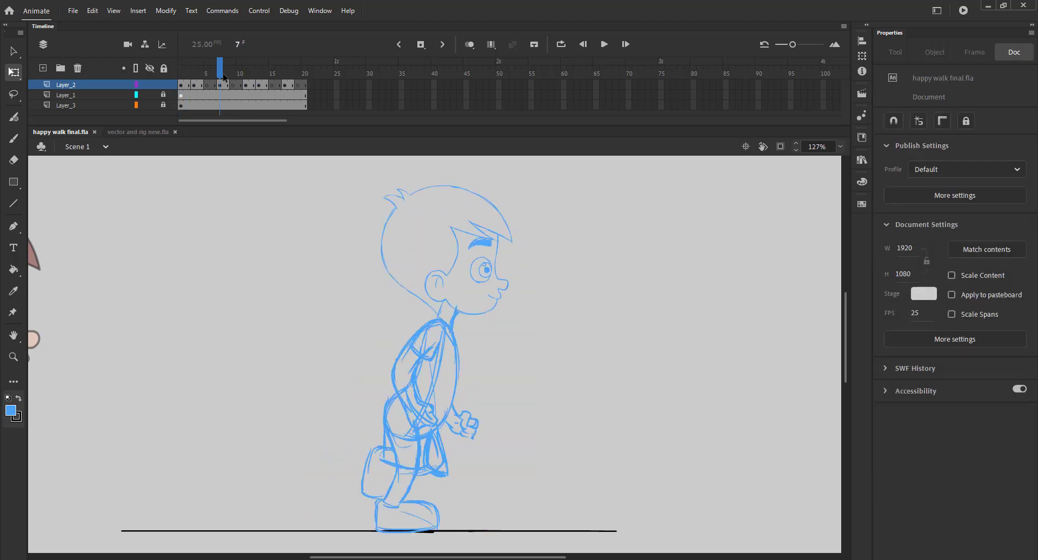